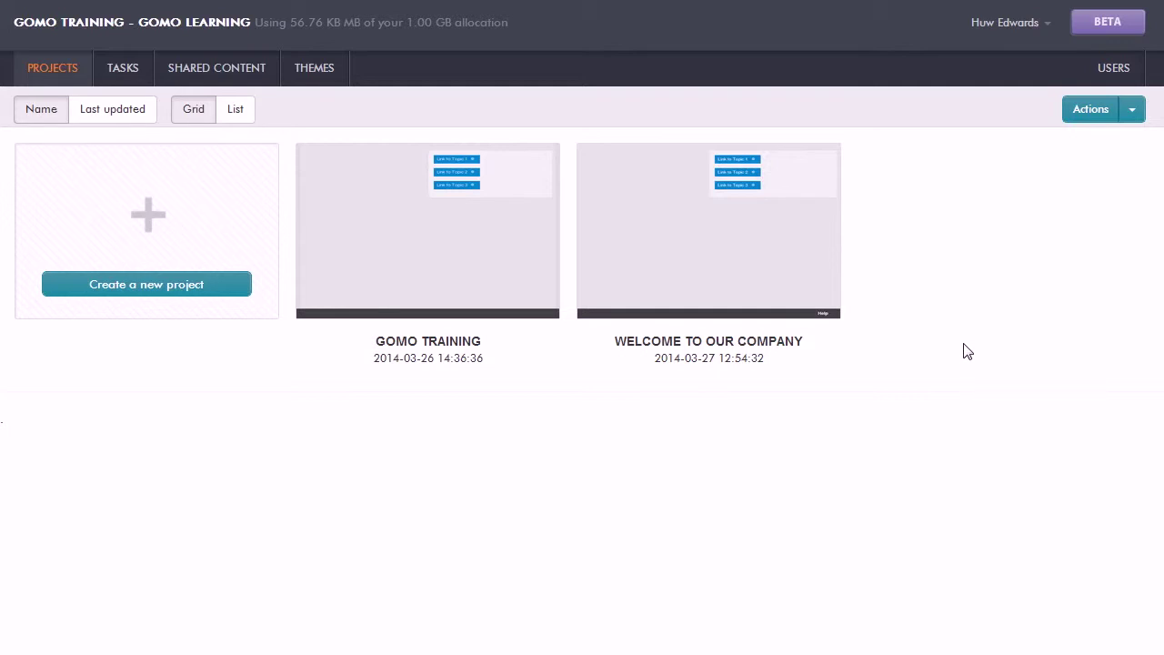
In the Welcome to our company project, add three subscreens beneath the Our locations screen of the Introduction.
left_click(771, 264)
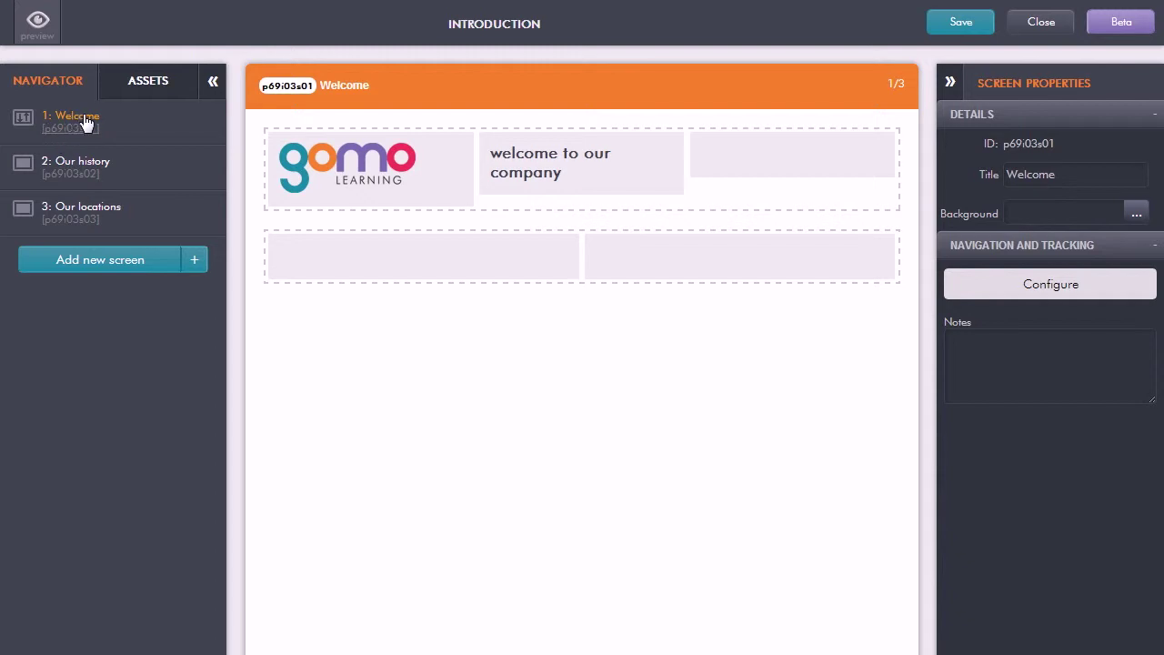
left_click(102, 212)
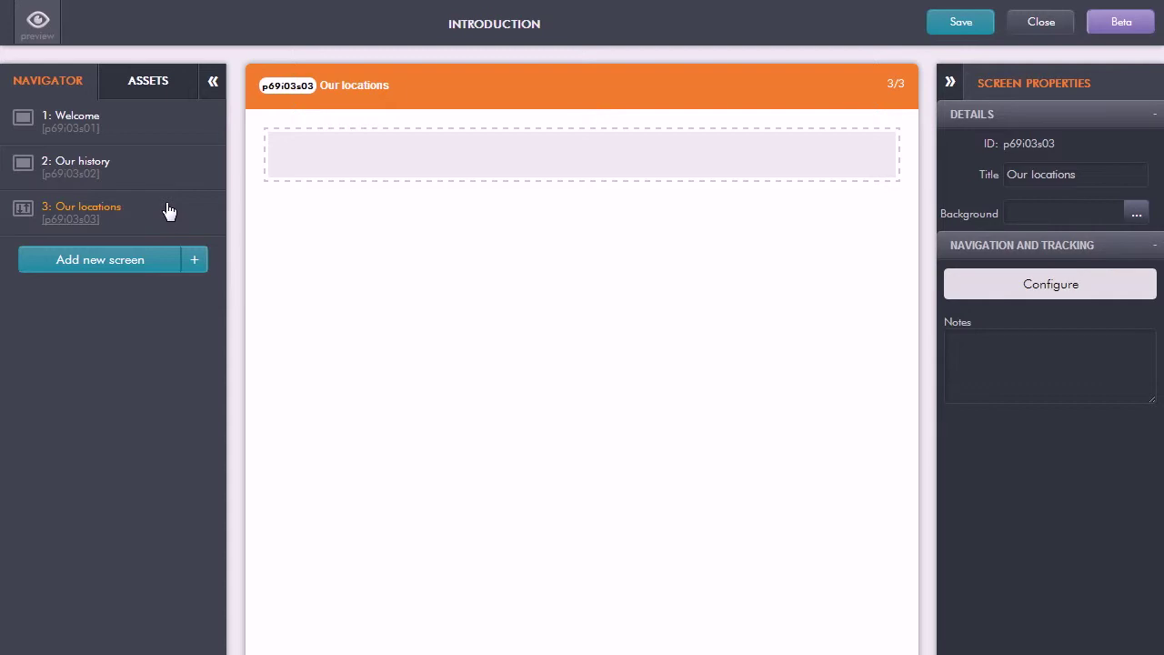
left_click(197, 263)
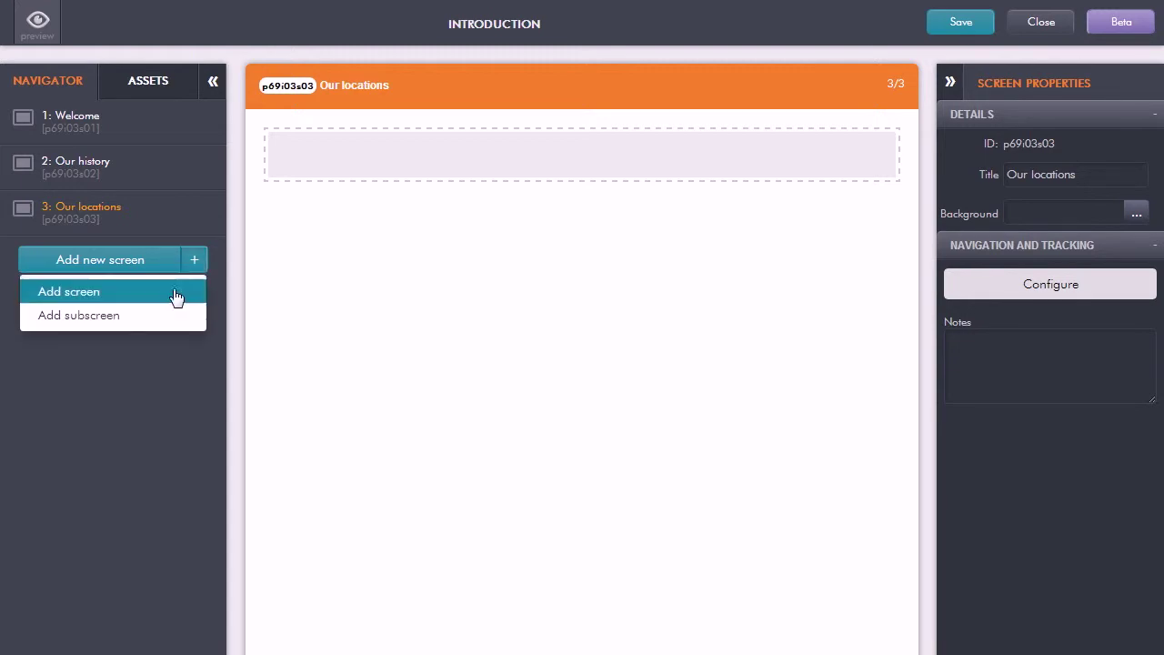
left_click(126, 324)
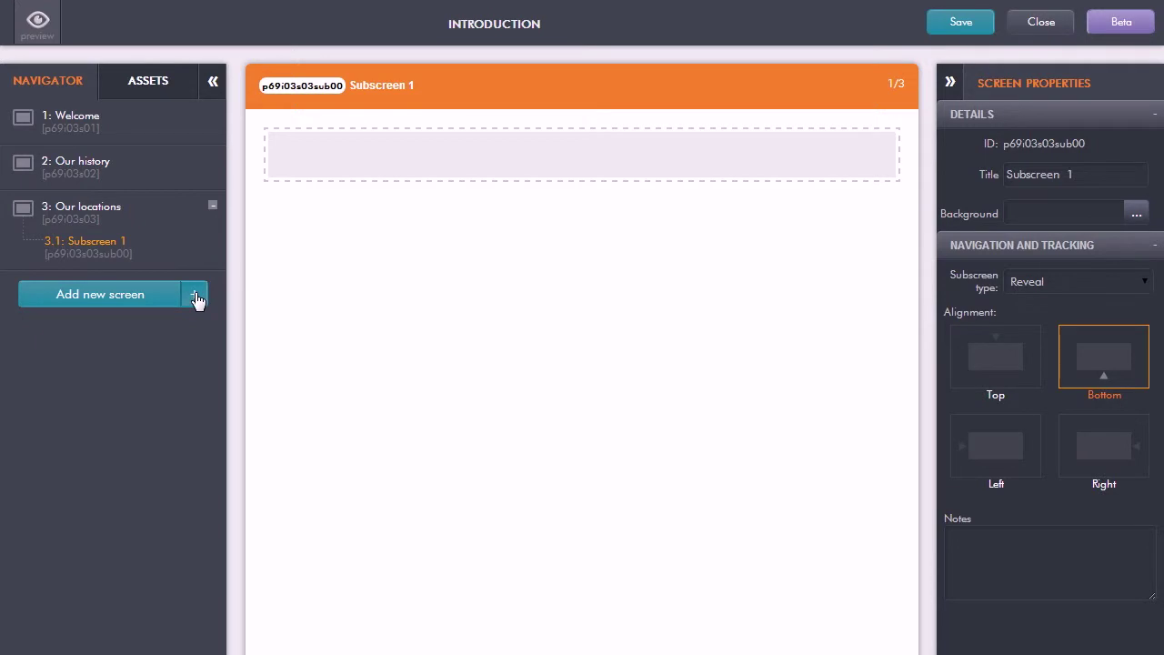
left_click(194, 297)
left_click(151, 354)
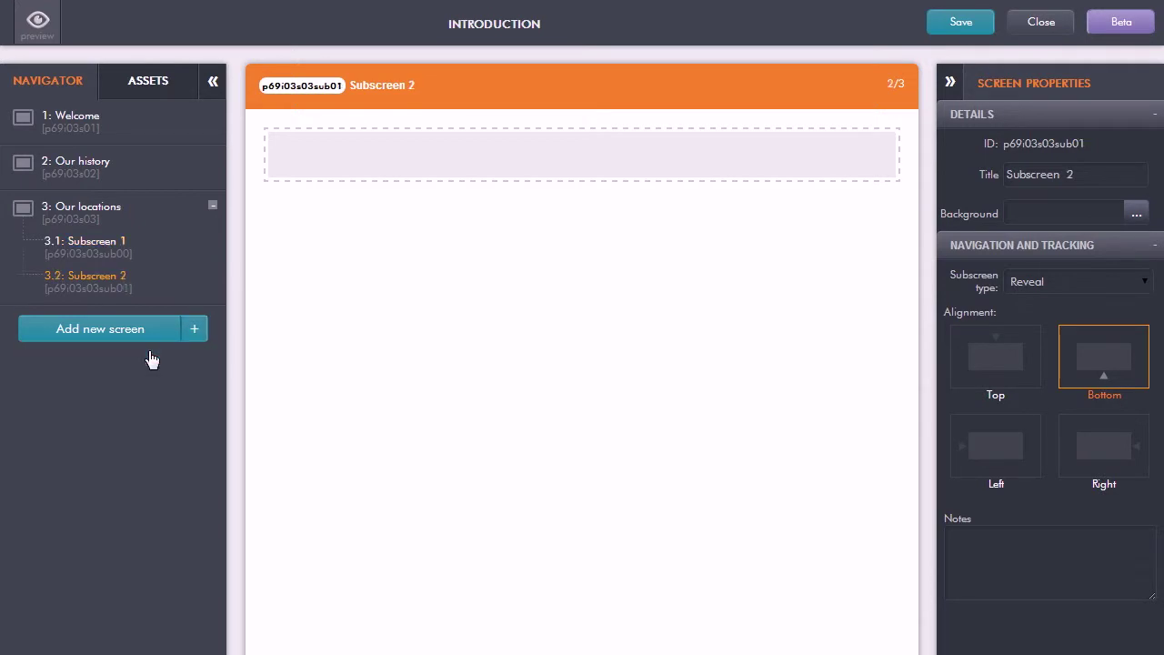
left_click(195, 331)
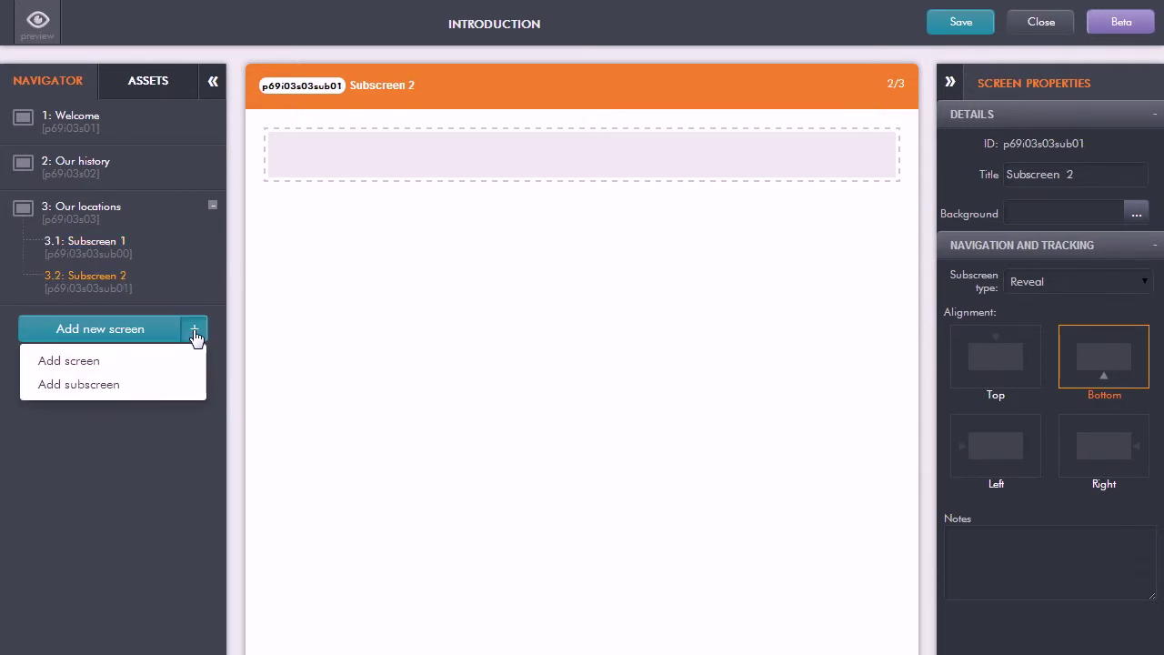
left_click(120, 386)
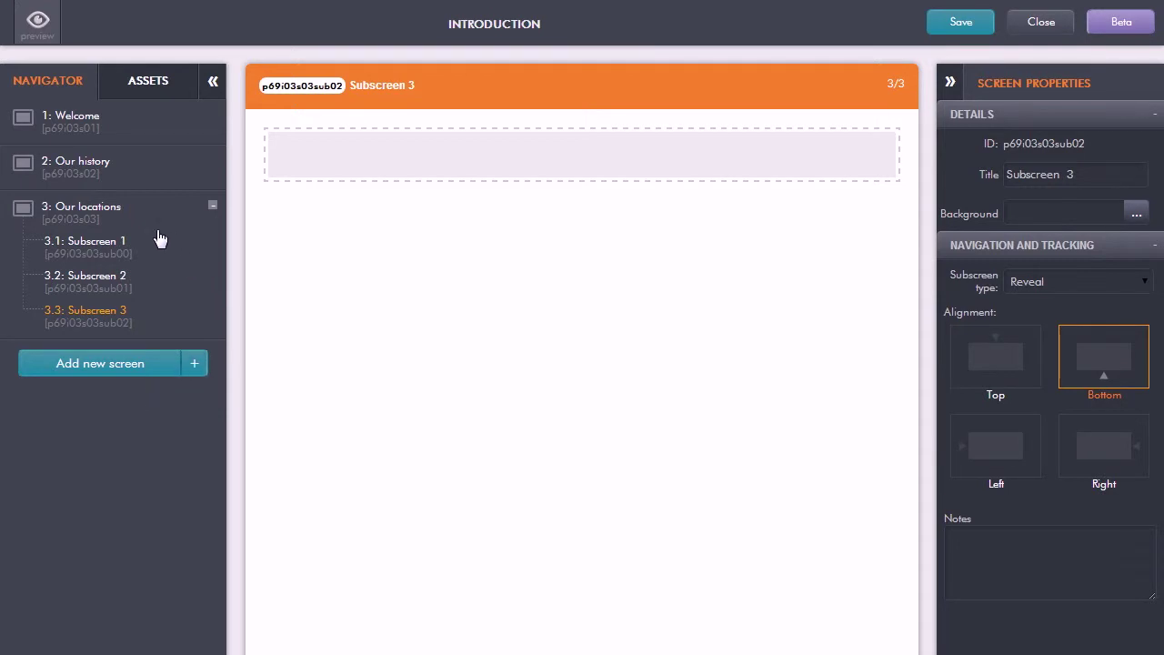
Title the three subscreens under Our locations New York, Brighton and Rio, in that order.
left_click(107, 248)
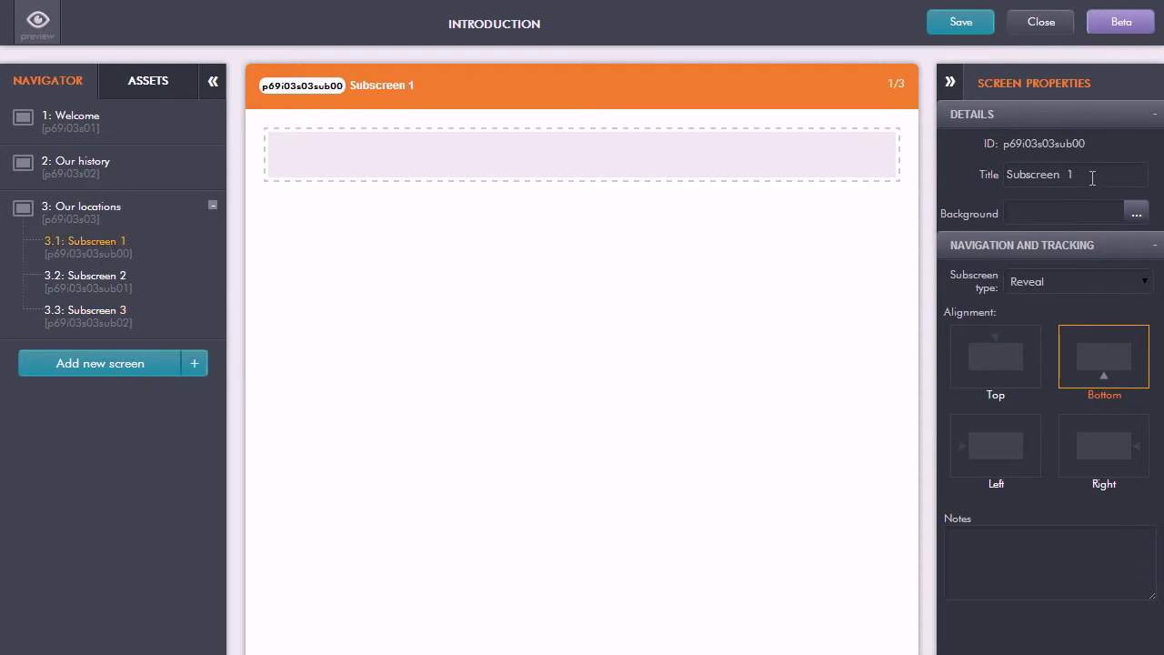
left_click_drag(1093, 176, 1005, 175)
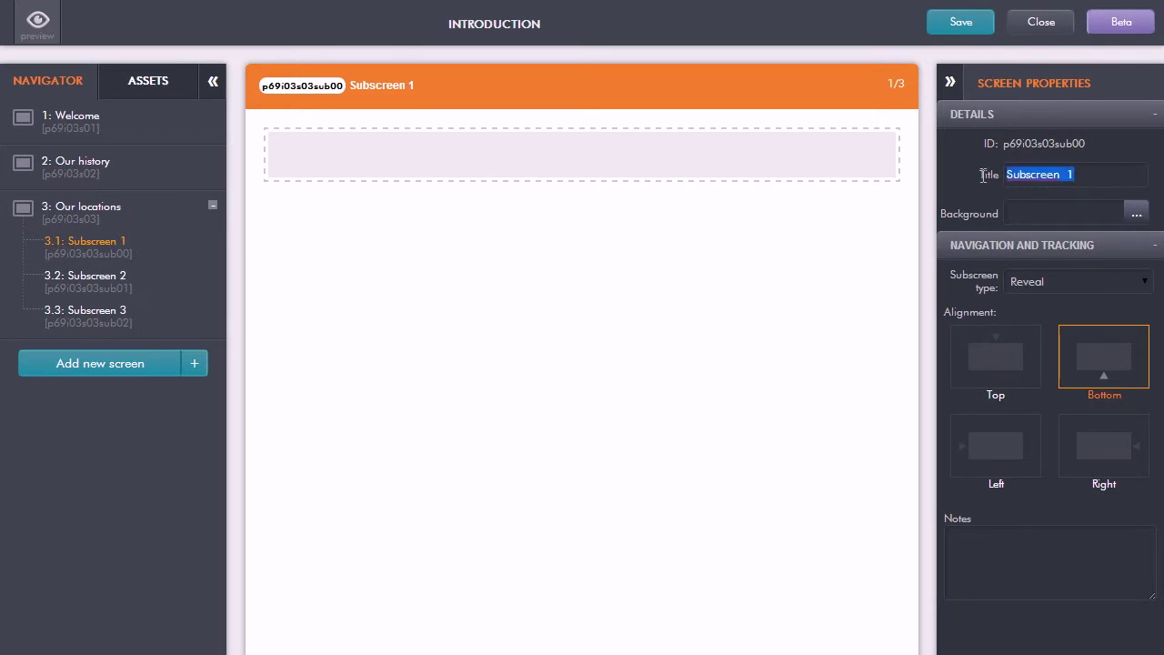
type("New Yo")
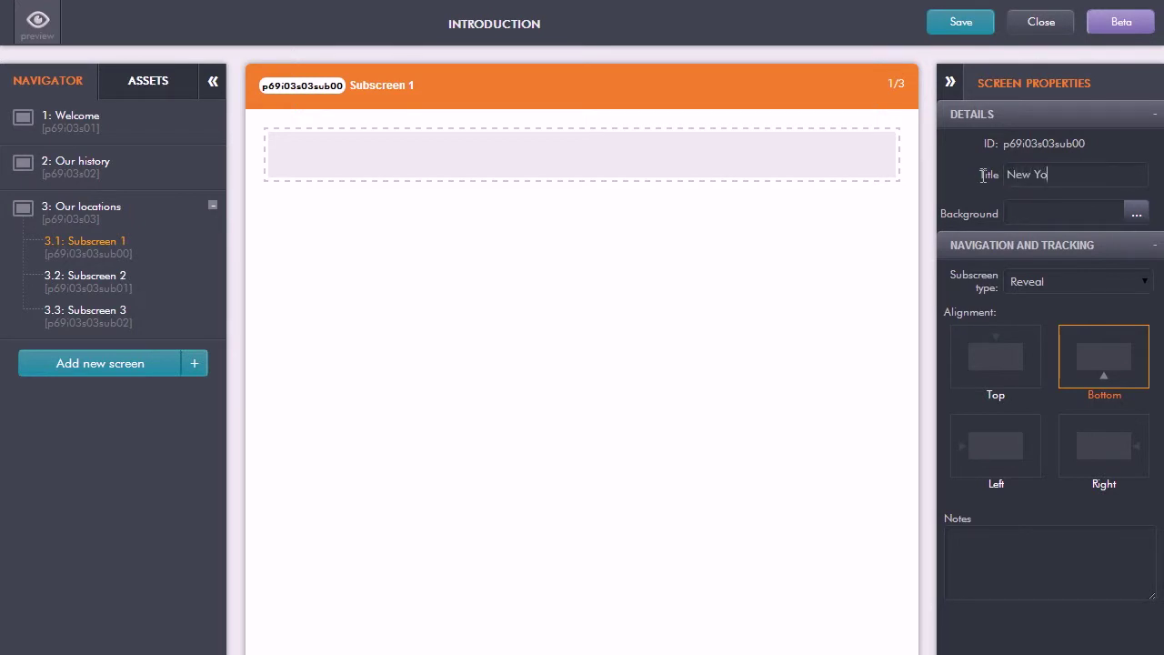
type("rk")
left_click(84, 285)
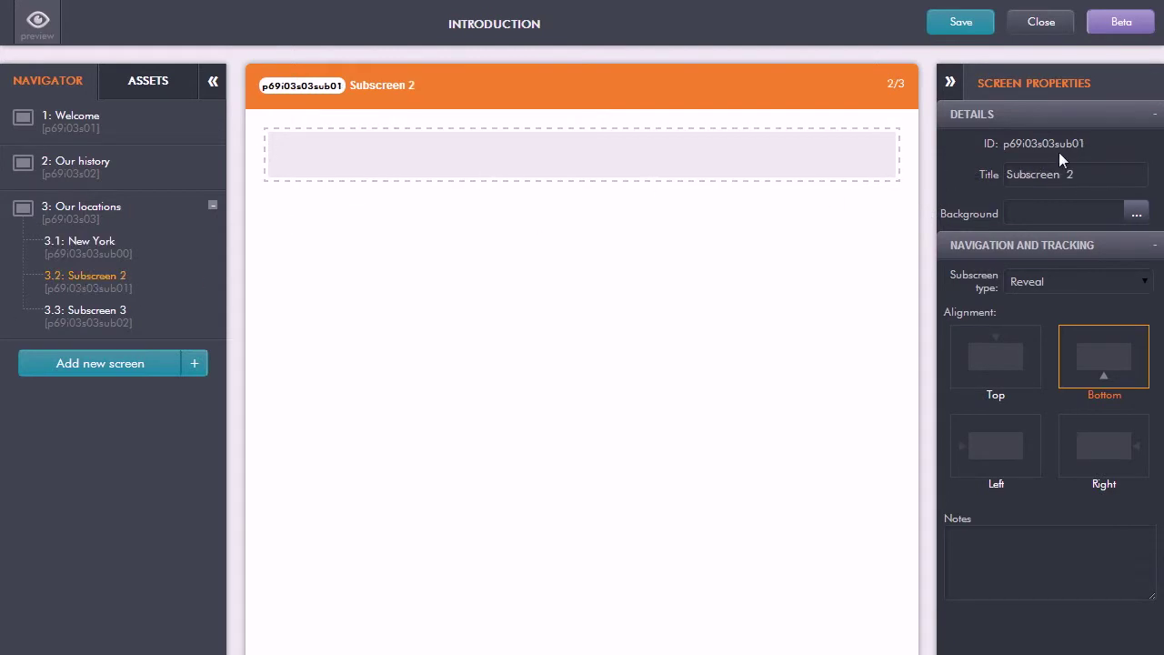
left_click_drag(1094, 173, 1006, 173)
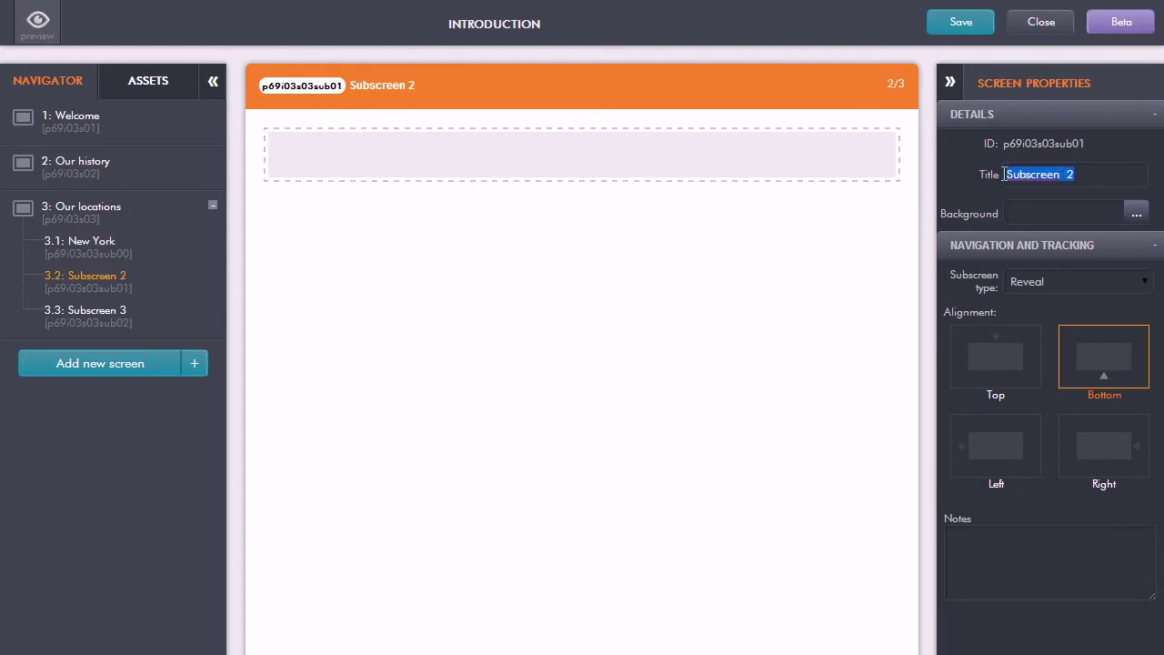
type("Brighton")
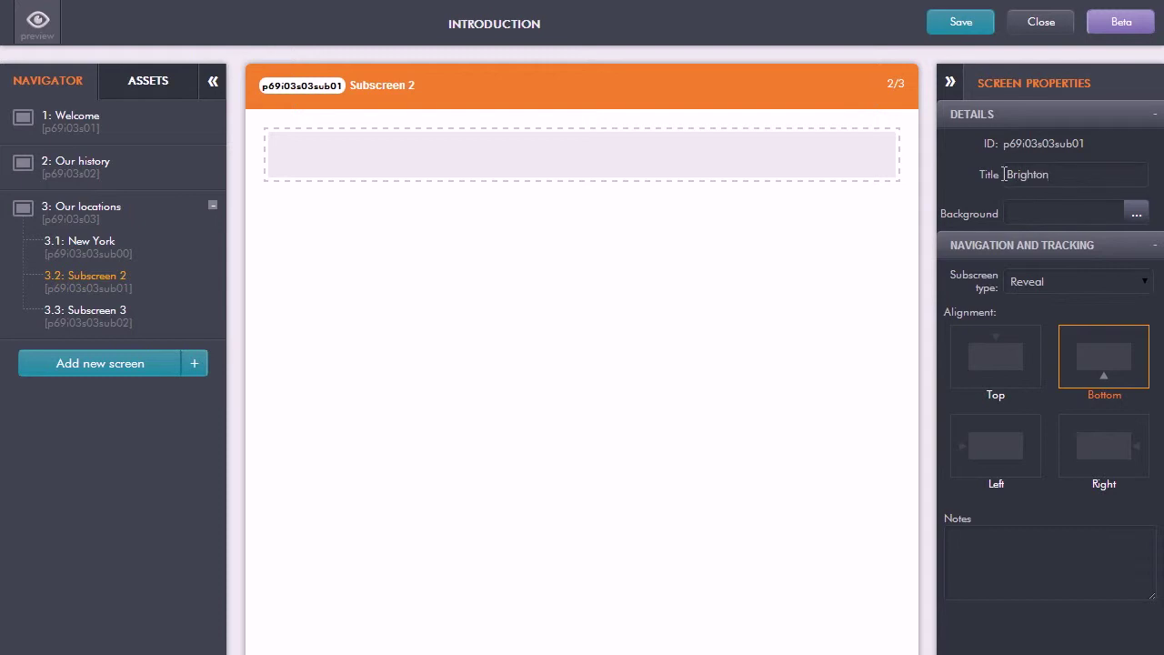
left_click(102, 317)
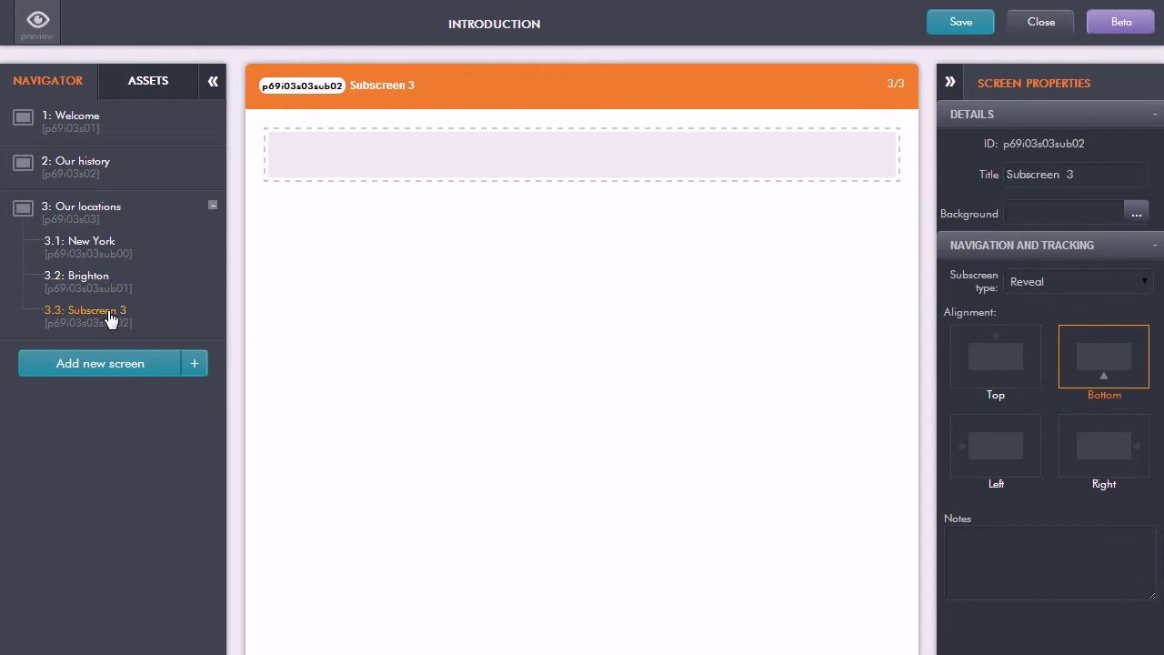
left_click(995, 176)
type("Rio")
left_click(104, 285)
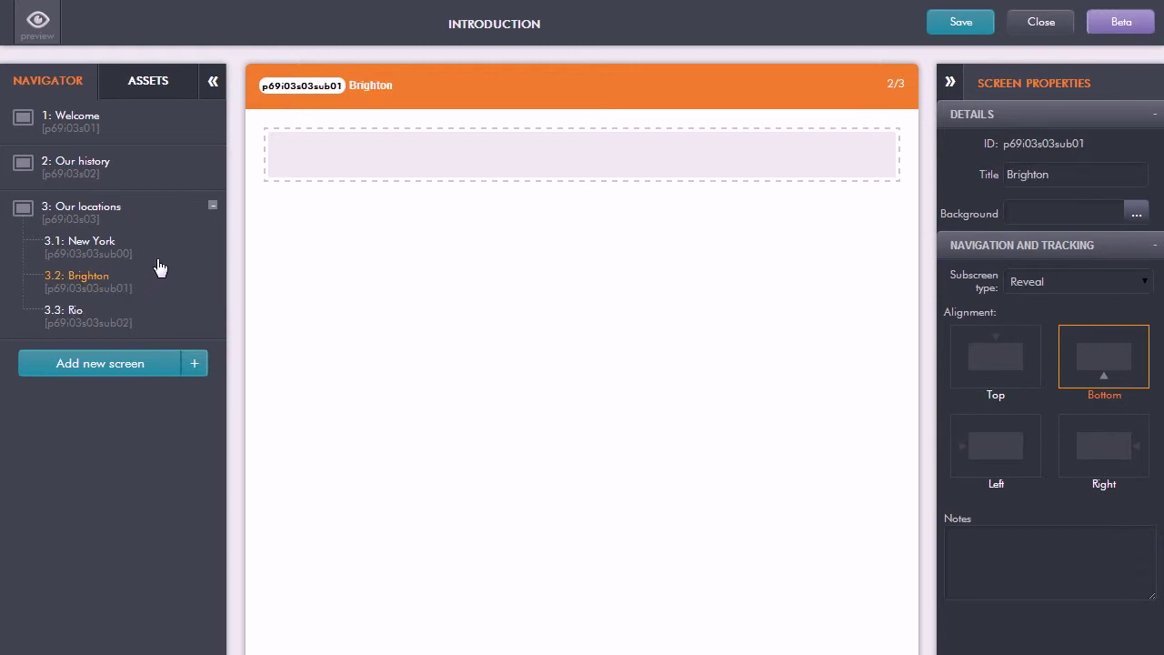
Add a Text asset to the New York subscreen with the content "Our New York office".
left_click(99, 247)
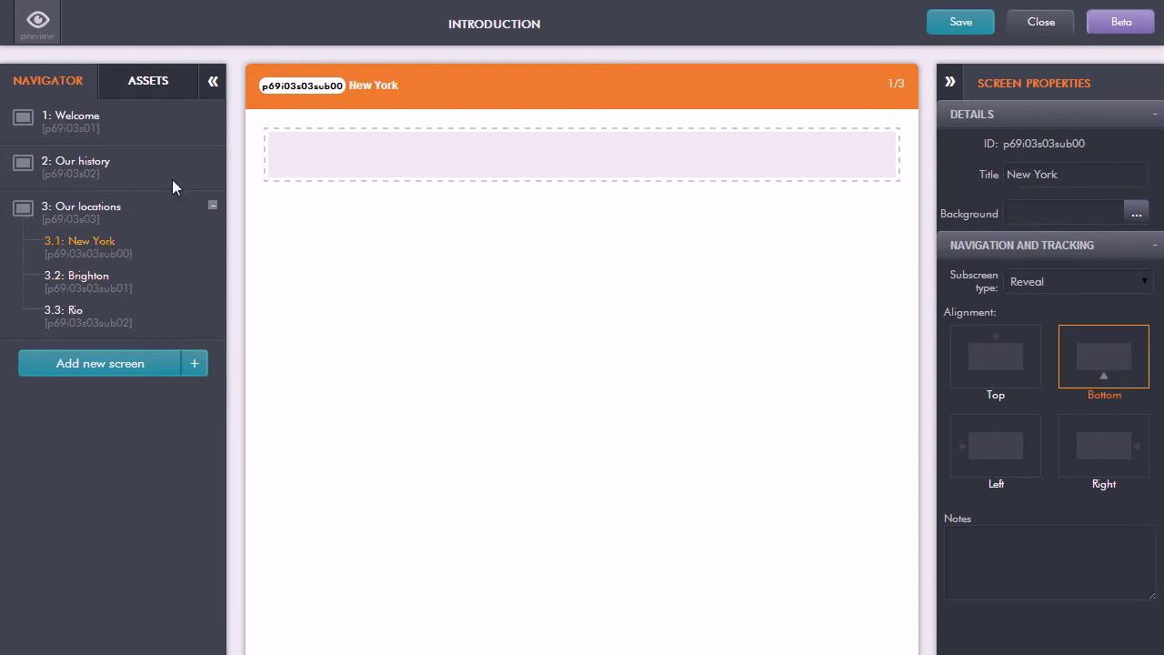
left_click(162, 90)
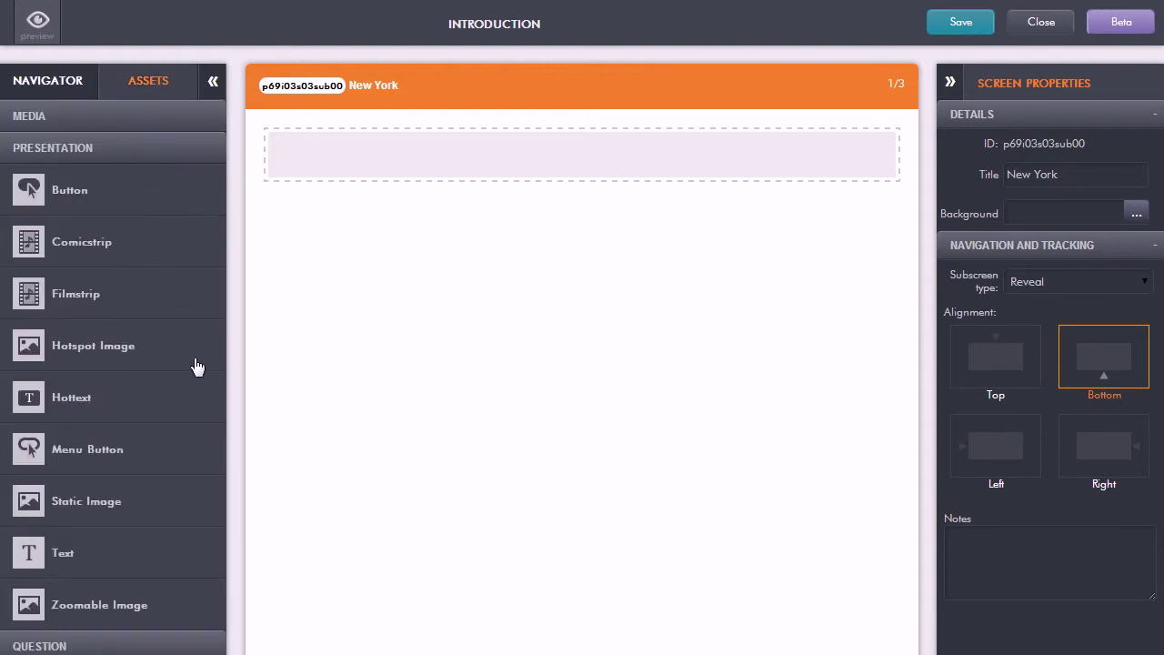
mouse_move(175, 464)
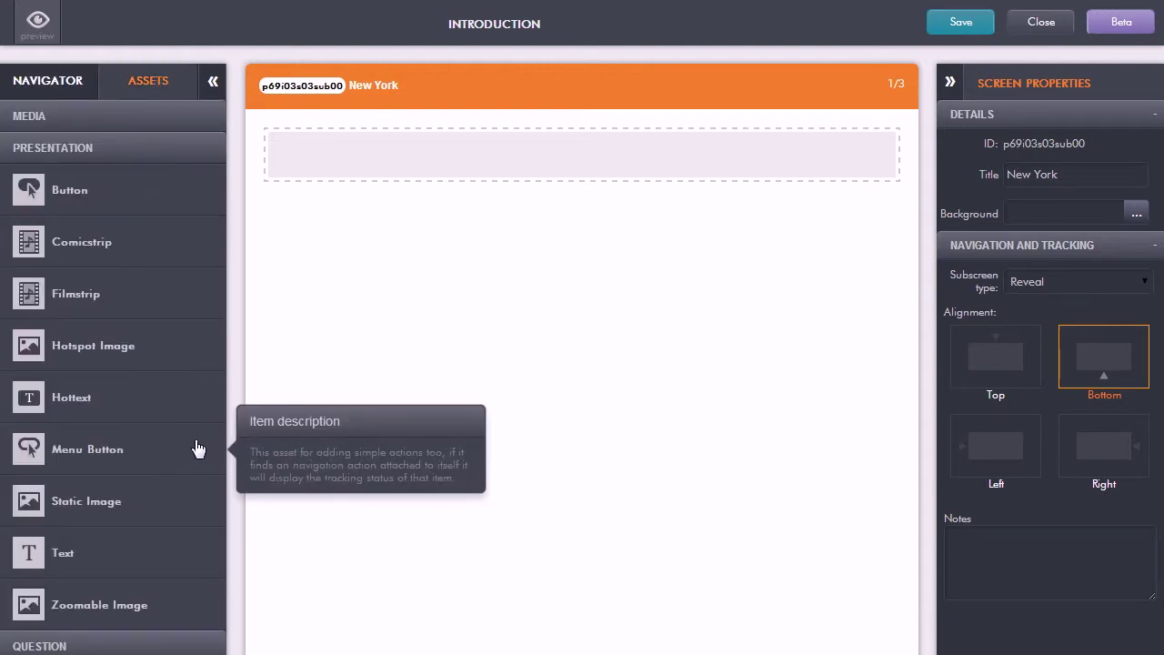
mouse_move(43, 556)
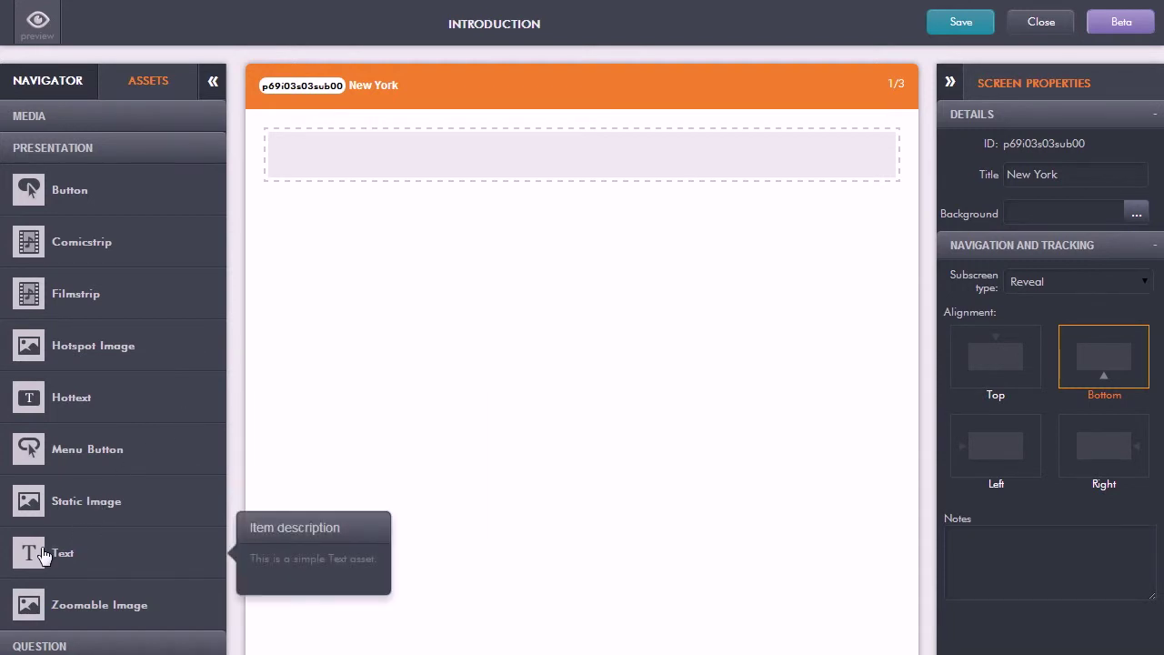
left_click_drag(43, 556, 345, 163)
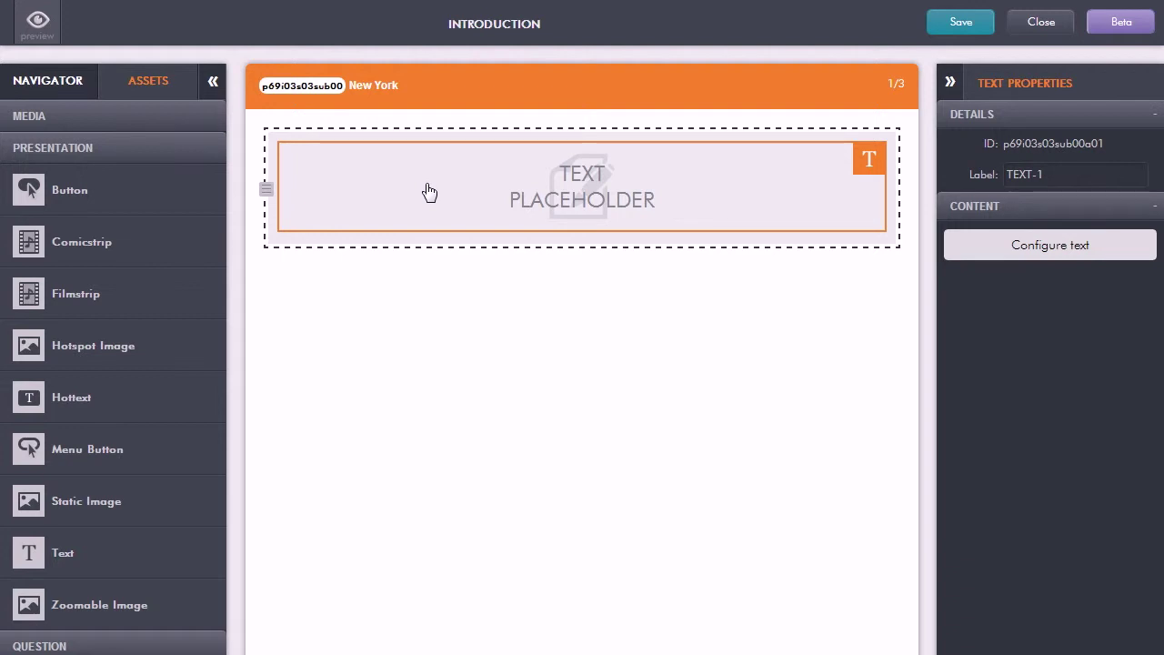
double_click(579, 193)
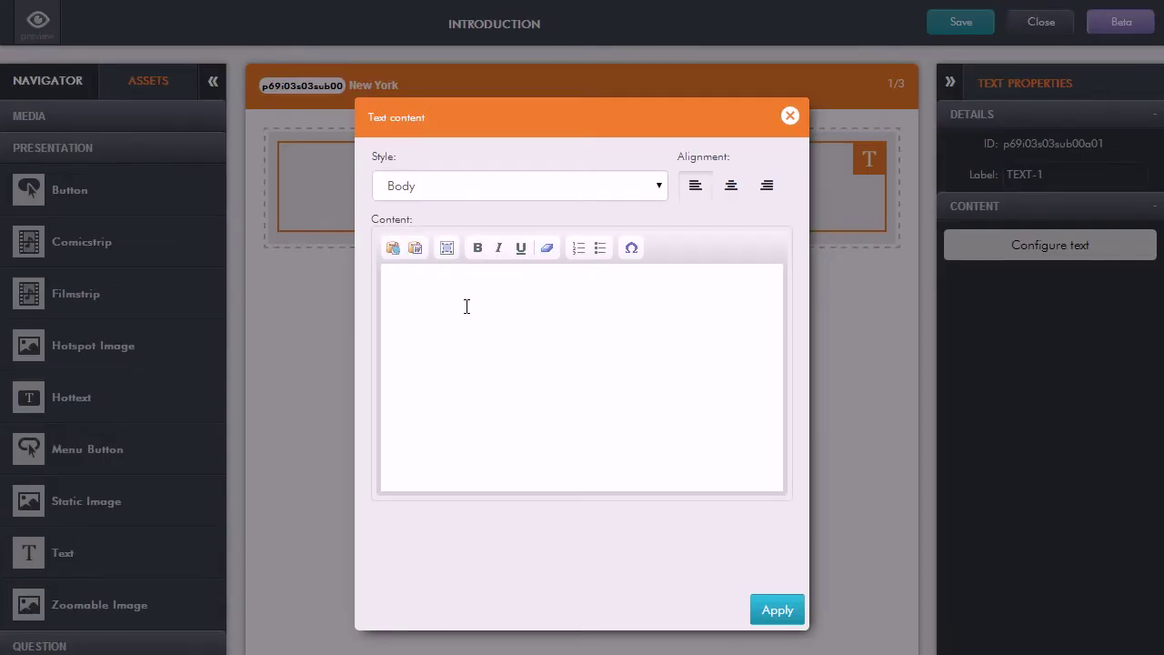
type("Ou")
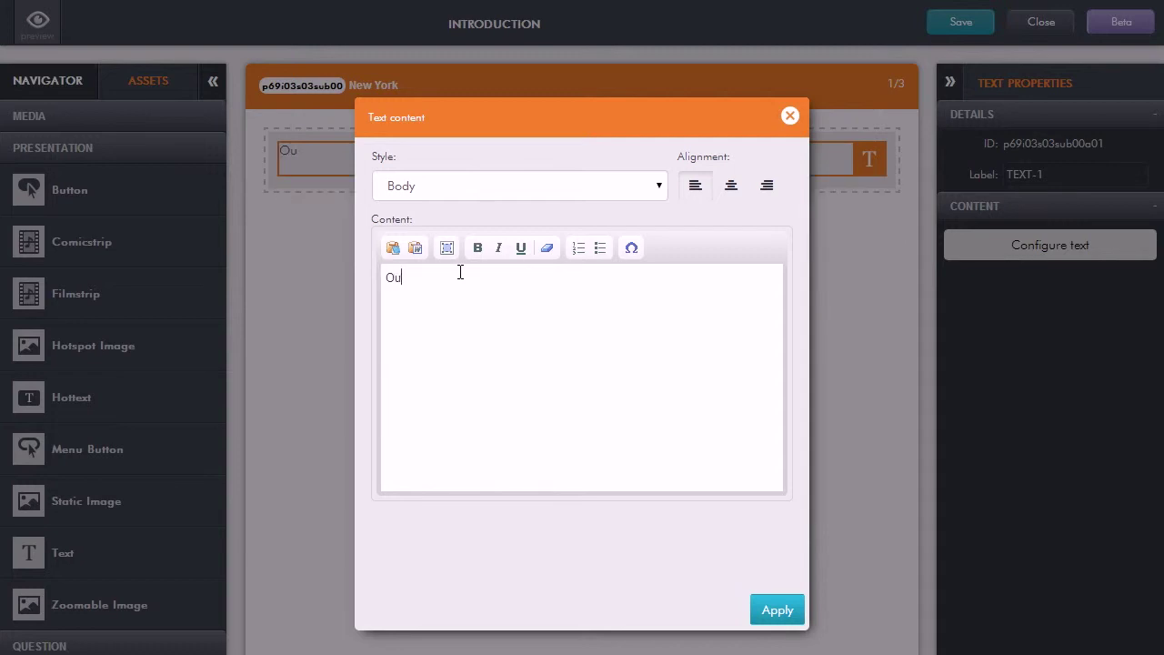
type("r New York office")
left_click(780, 609)
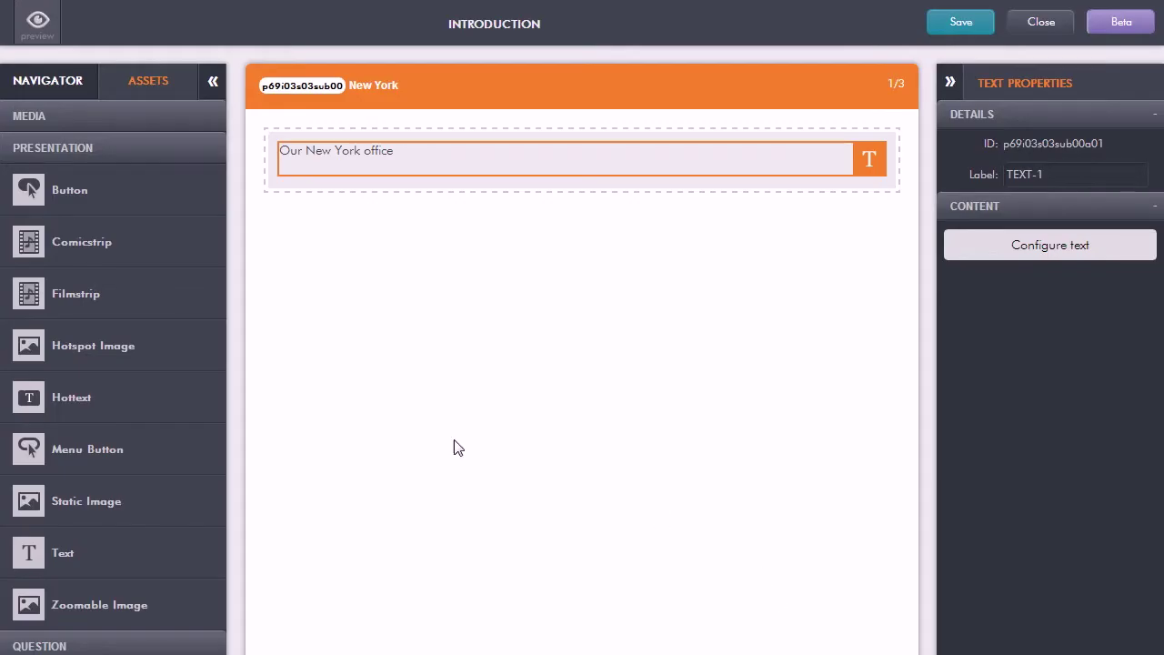
Add a Text asset to the Brighton subscreen with the content "Our Brighton office".
left_click(64, 80)
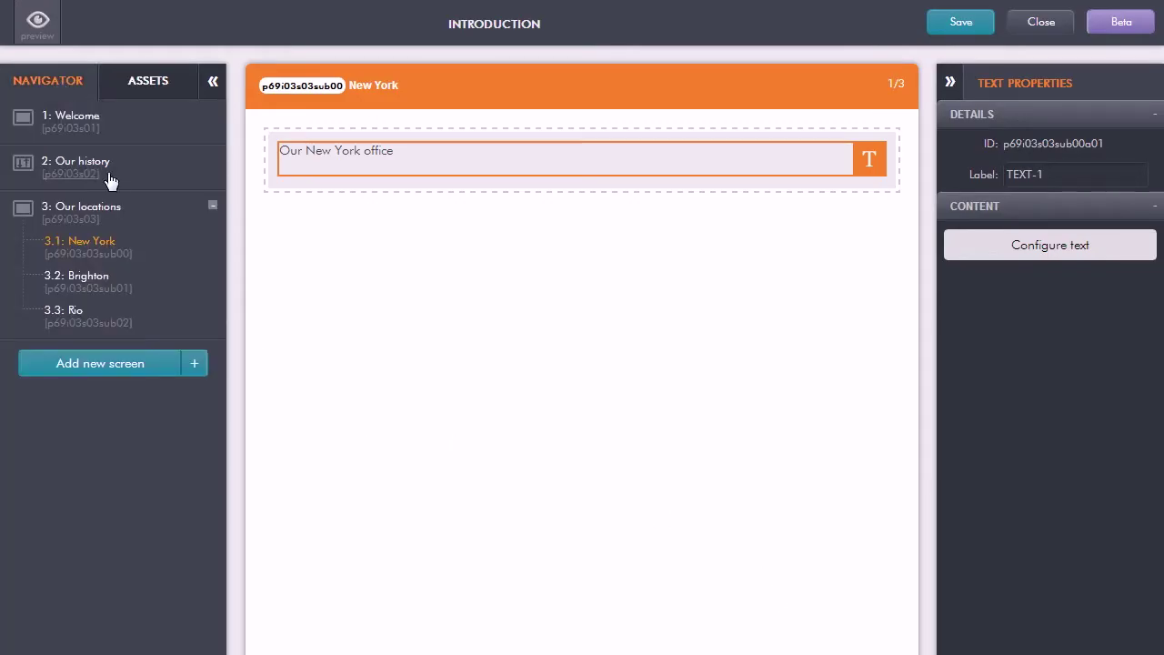
left_click(95, 280)
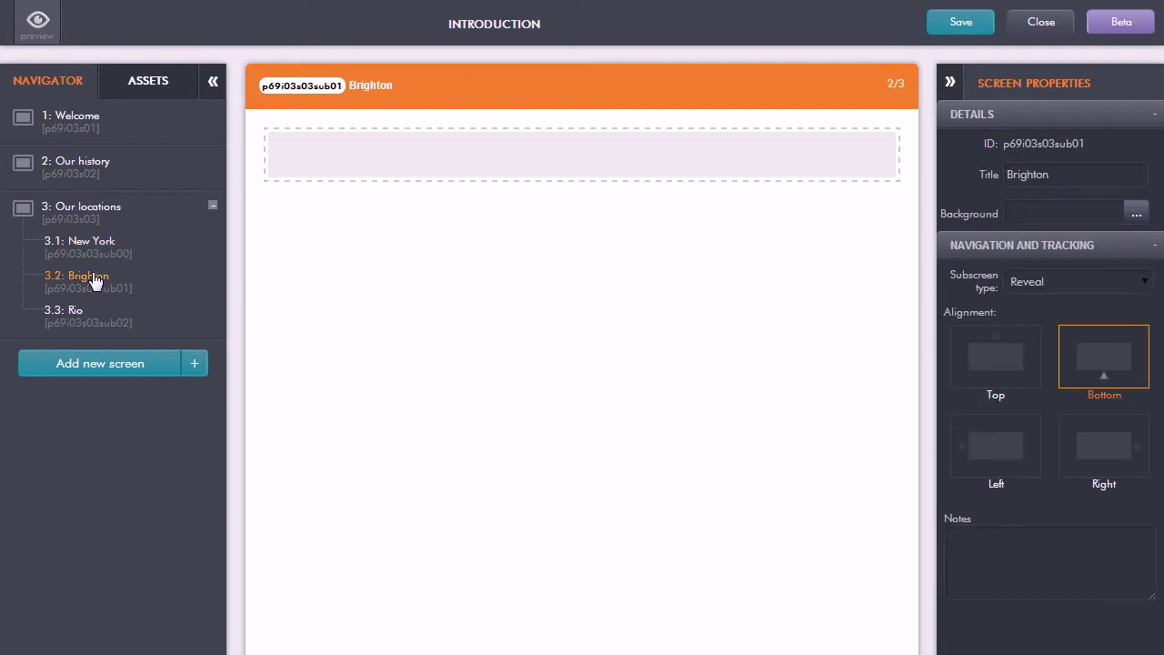
left_click(148, 84)
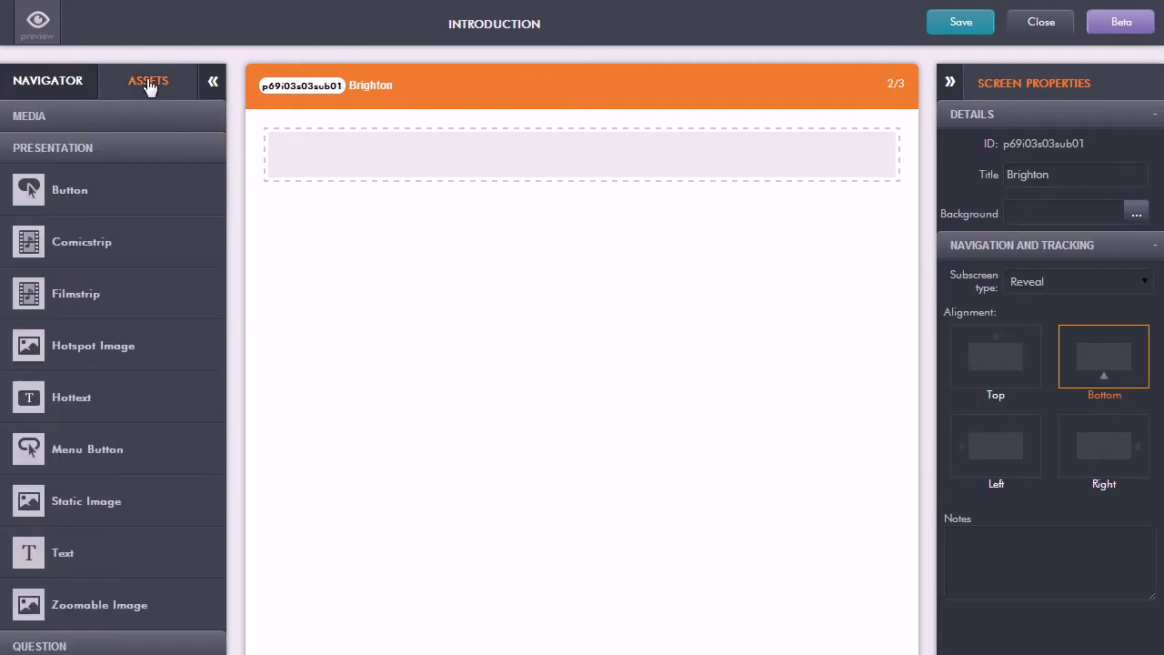
left_click_drag(33, 555, 358, 169)
double_click(426, 187)
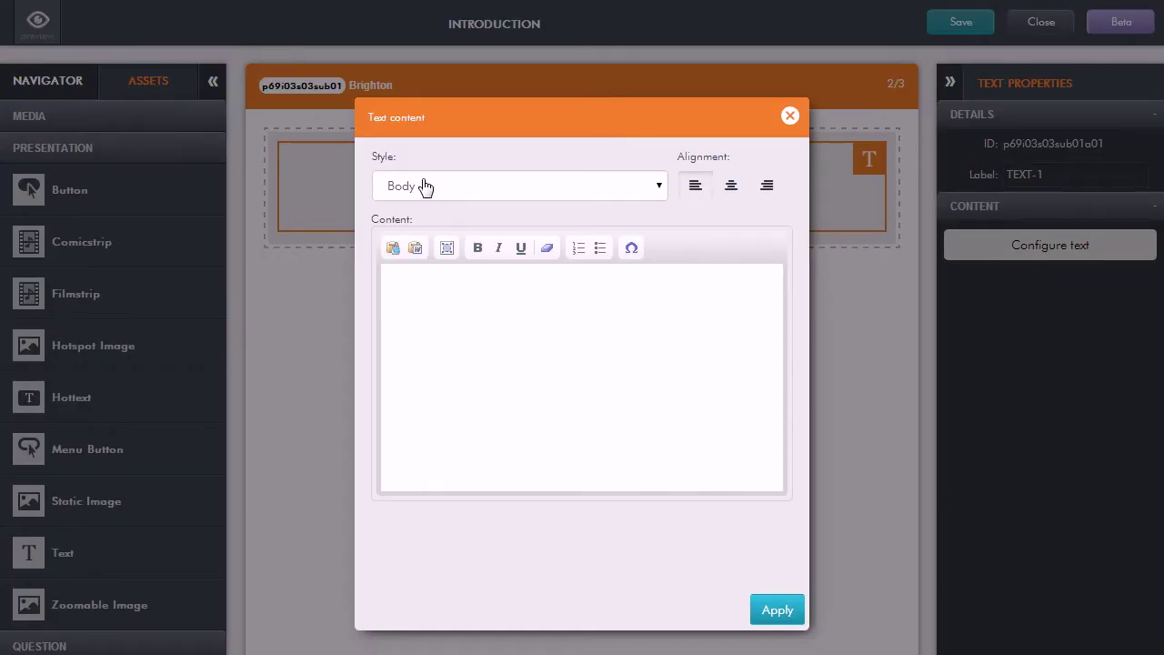
type("Our")
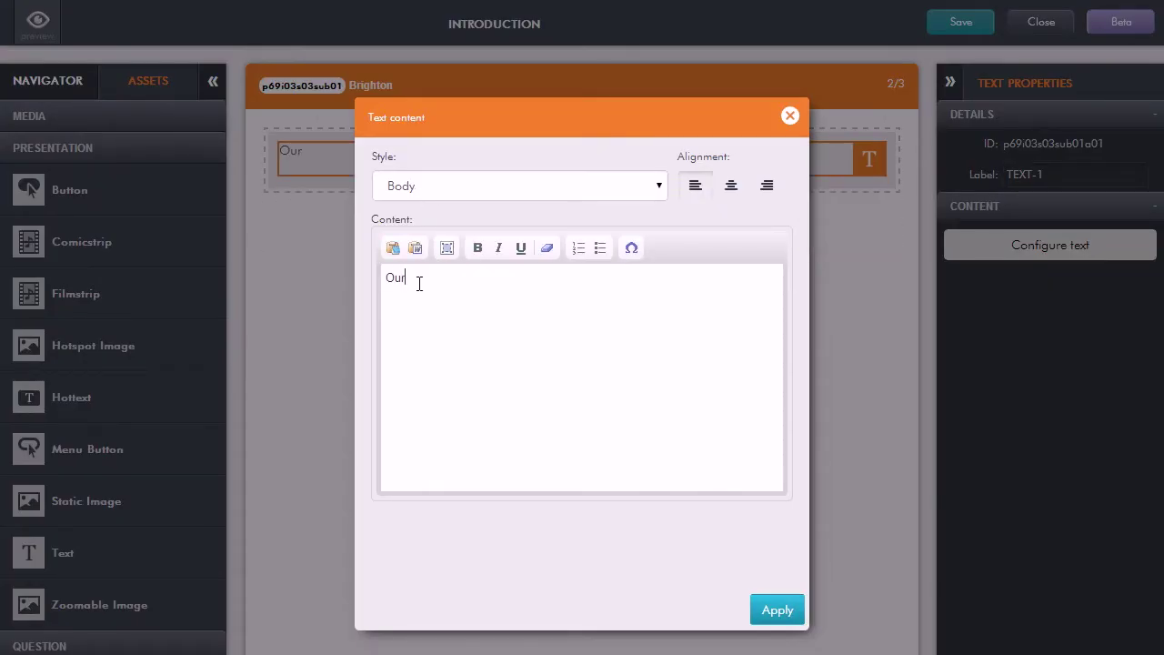
type(" Brighton office")
left_click(775, 608)
Place a Hotspot Image asset in the empty layout area of the Our locations screen.
left_click(56, 88)
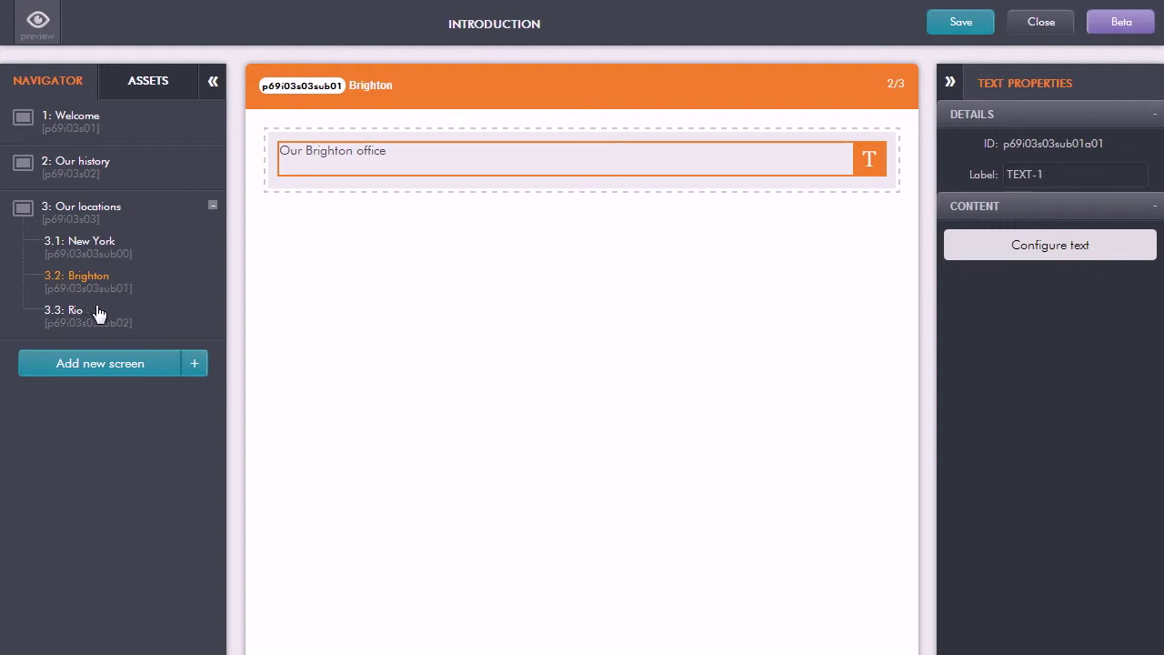
left_click(96, 209)
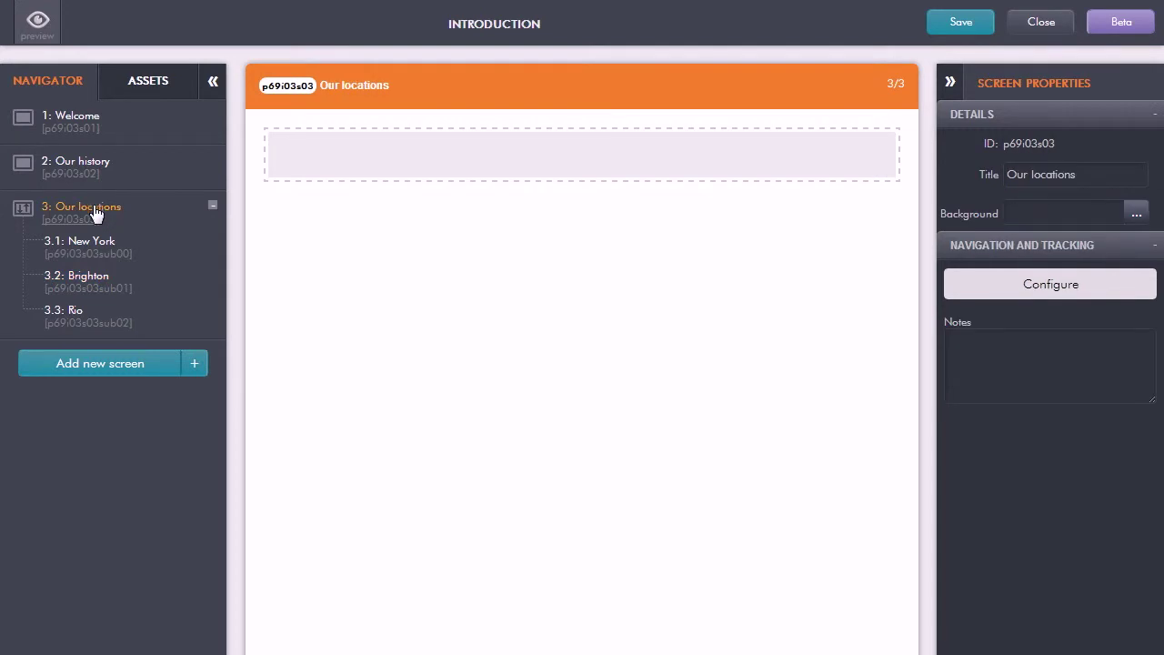
left_click(161, 87)
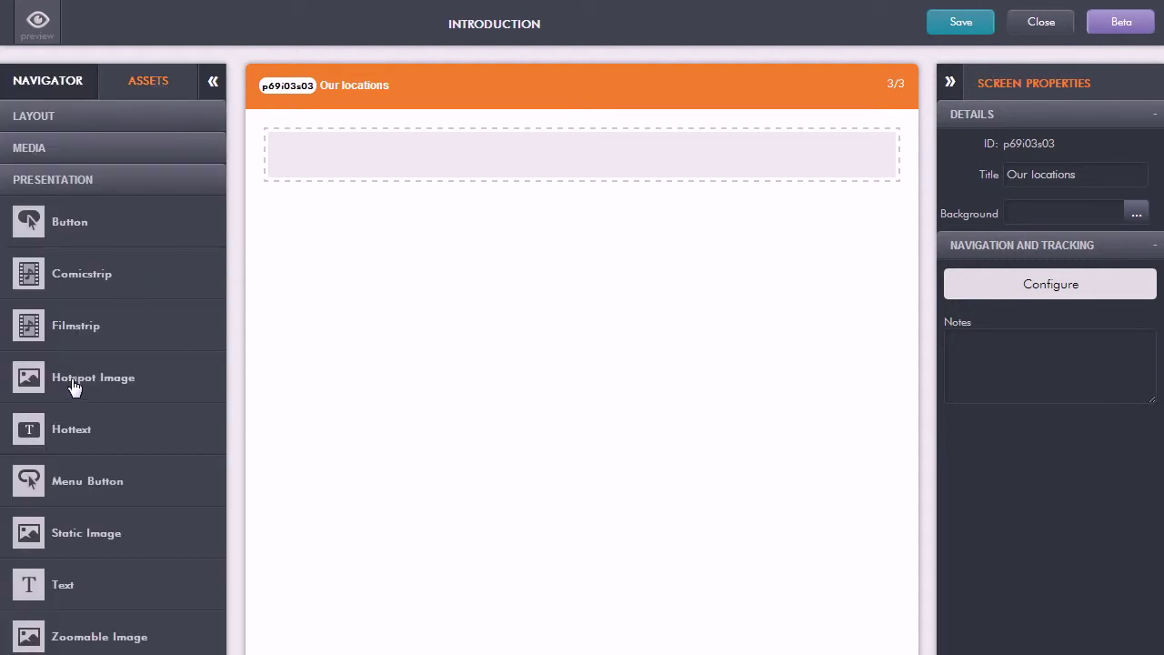
mouse_move(45, 382)
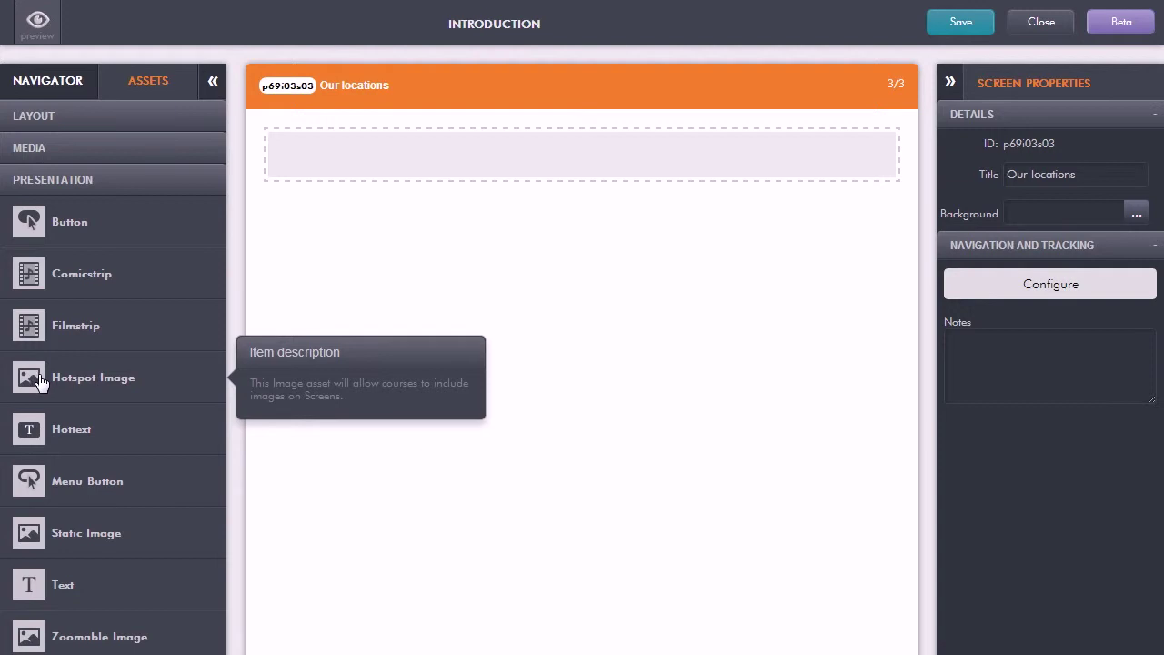
left_click_drag(41, 380, 380, 165)
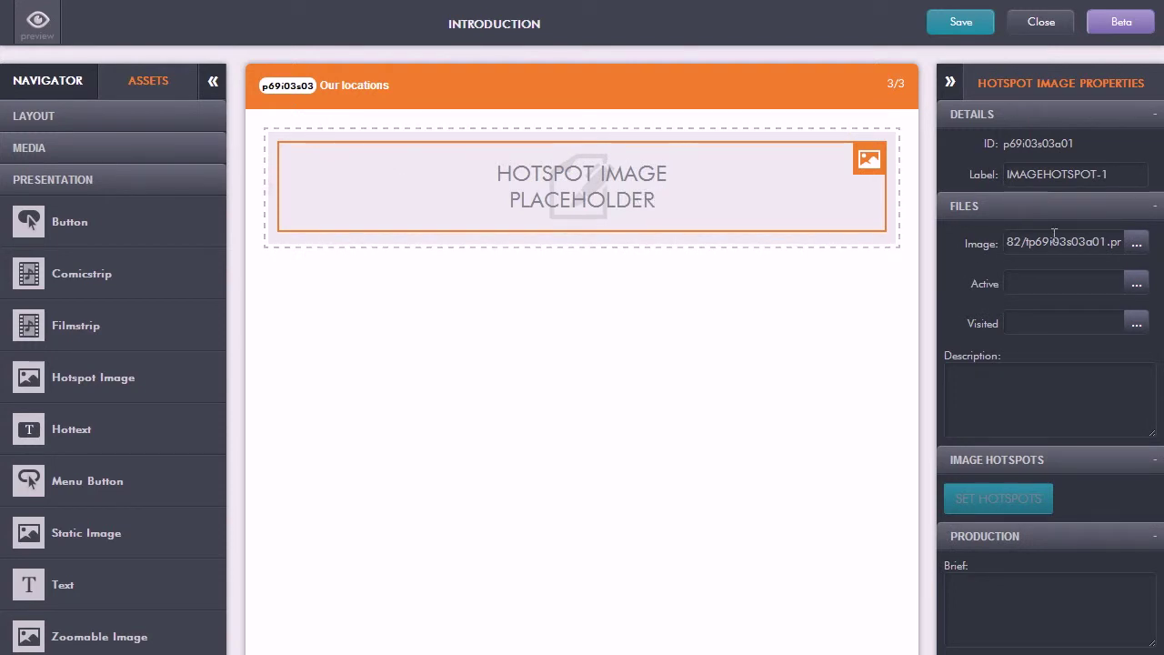
Set the hotspot image to gomo-offices.png from the 'Welcome to our company' folder, browsing the files in Thumb view.
left_click(1137, 243)
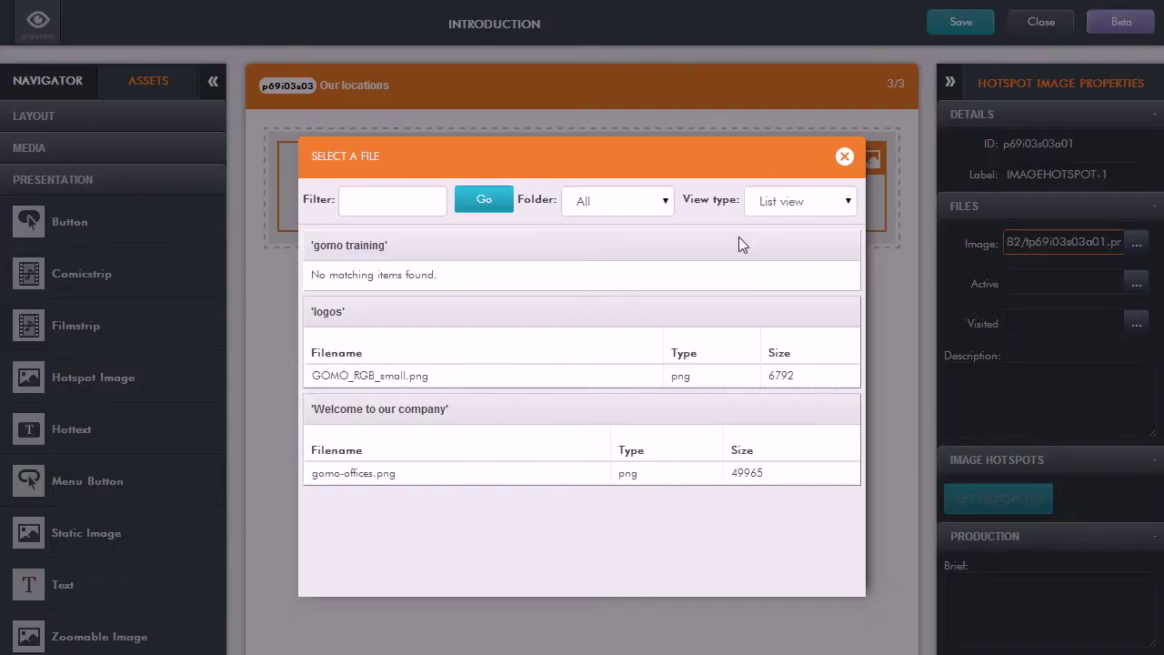
left_click(848, 203)
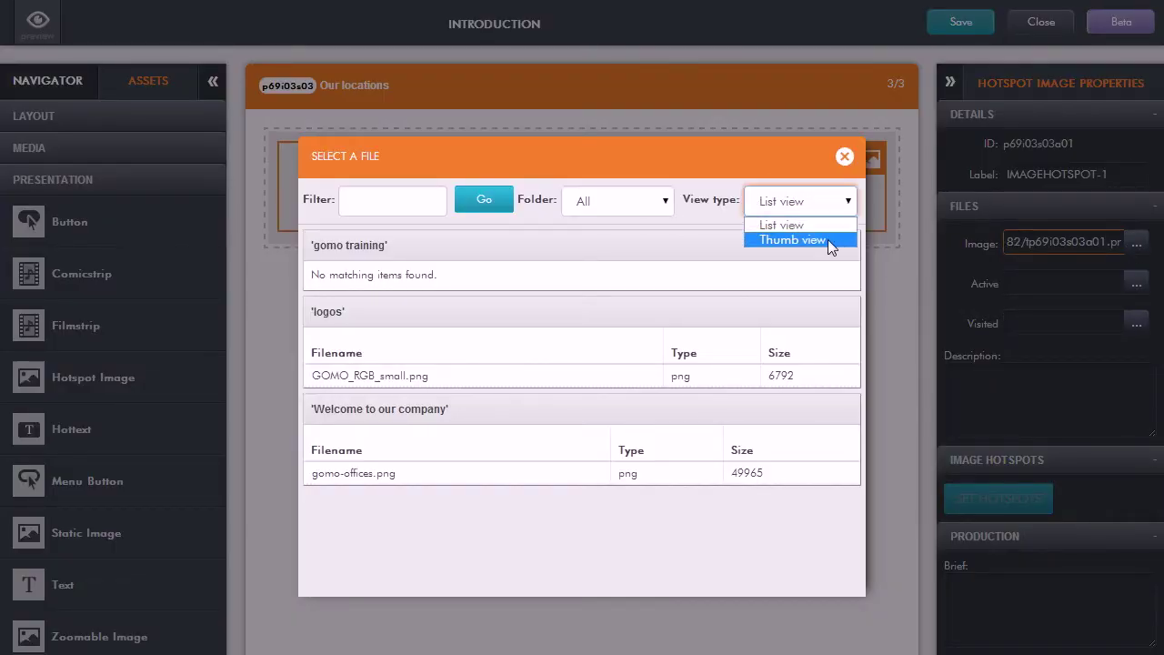
left_click(828, 239)
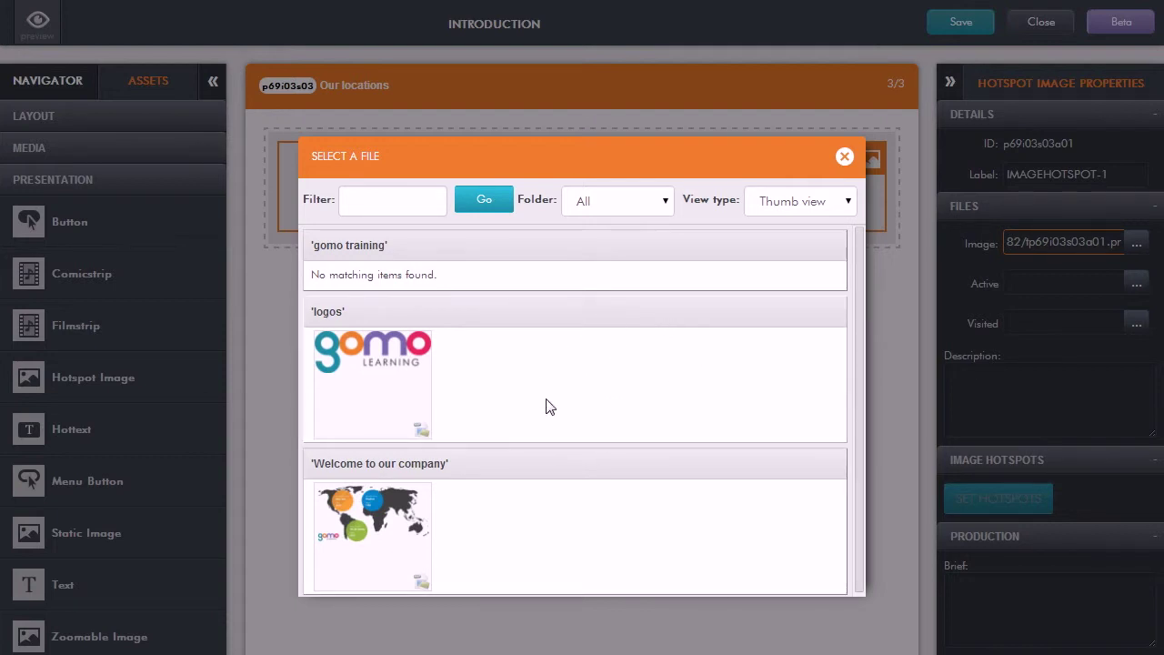
left_click(372, 528)
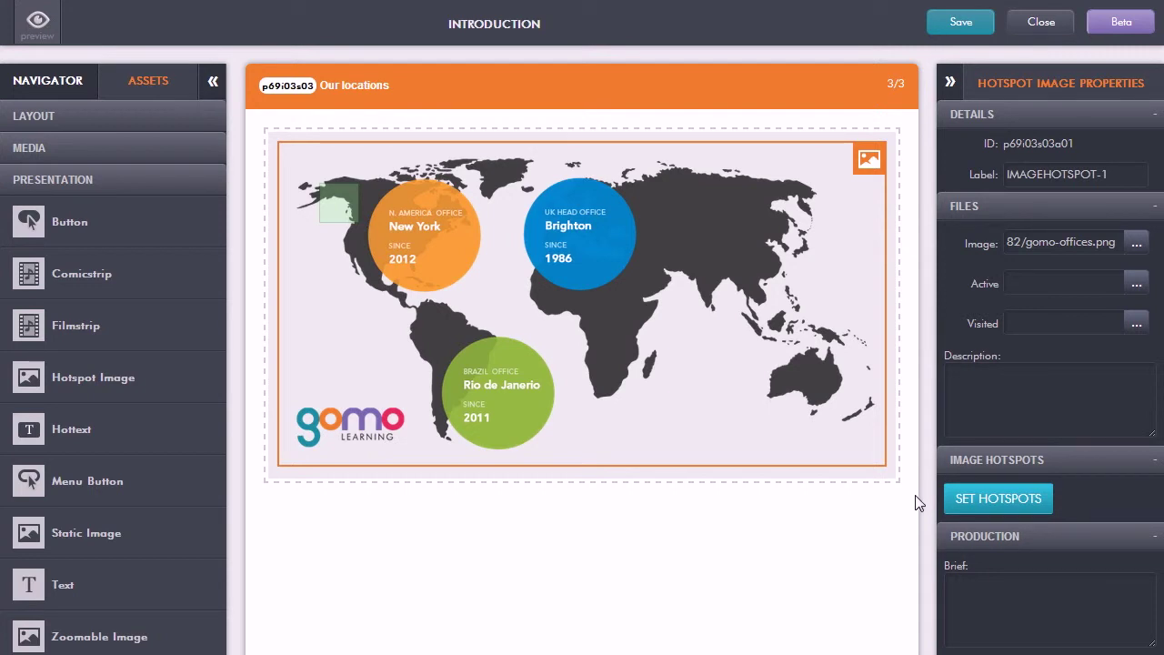
Move and enlarge the existing hotspot in the Hotspot inspector so that it covers the orange New York circle.
left_click(986, 498)
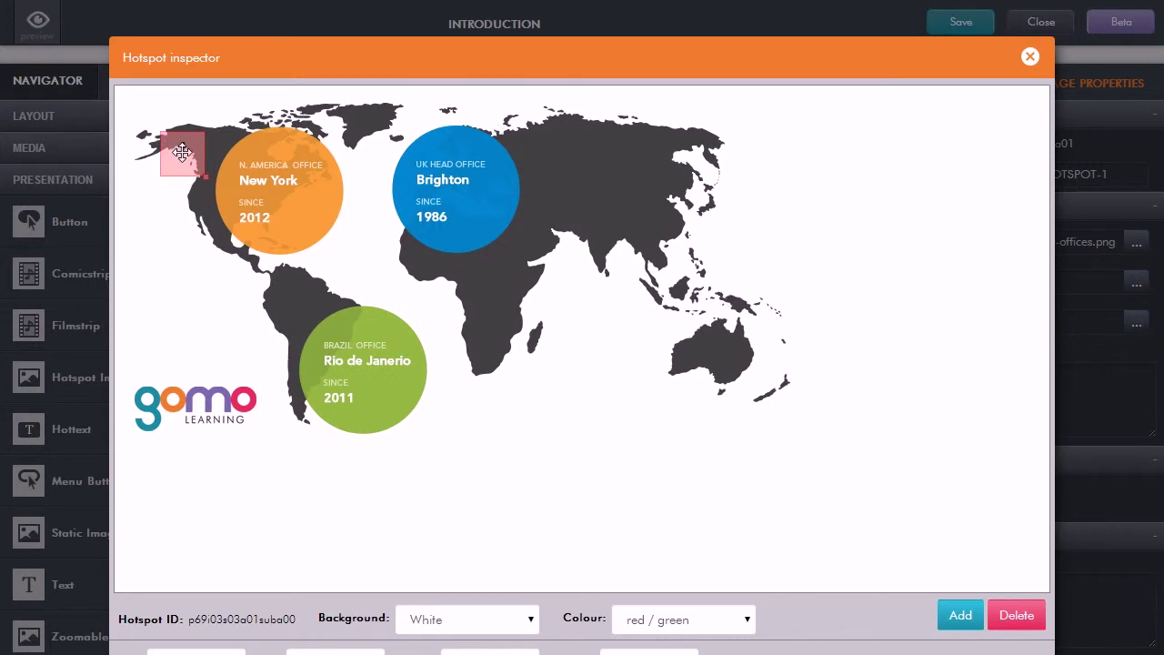
left_click_drag(182, 156, 251, 156)
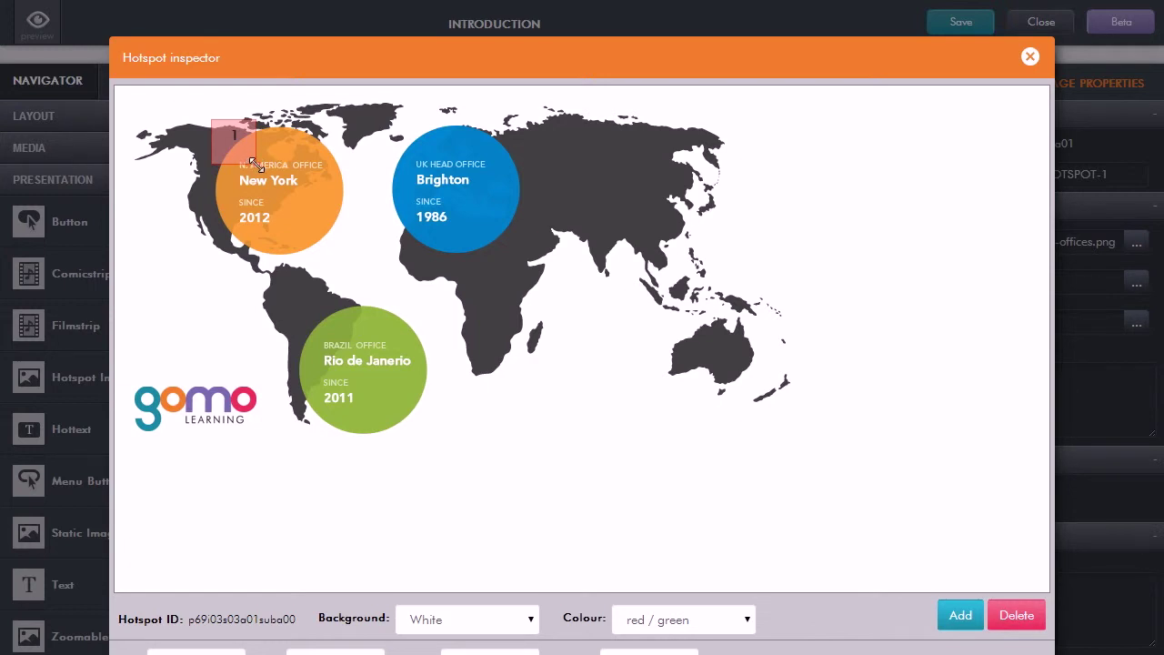
left_click_drag(257, 164, 352, 258)
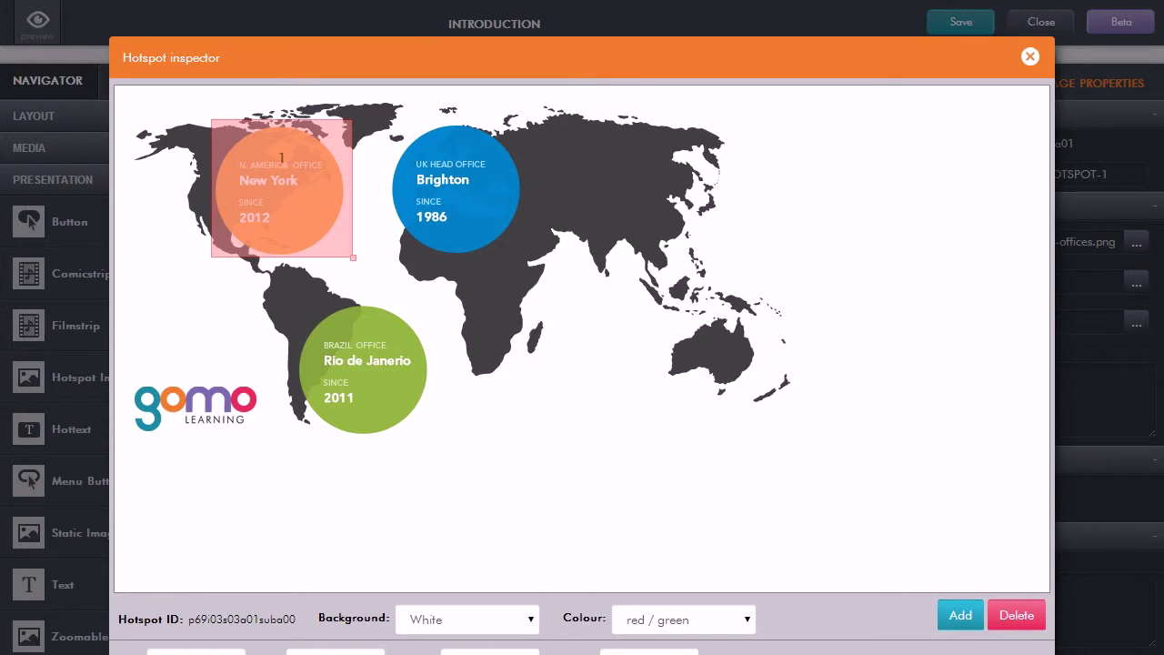
Give the New York hotspot a Show sub-screen action that opens the New York subscreen.
left_click(335, 652)
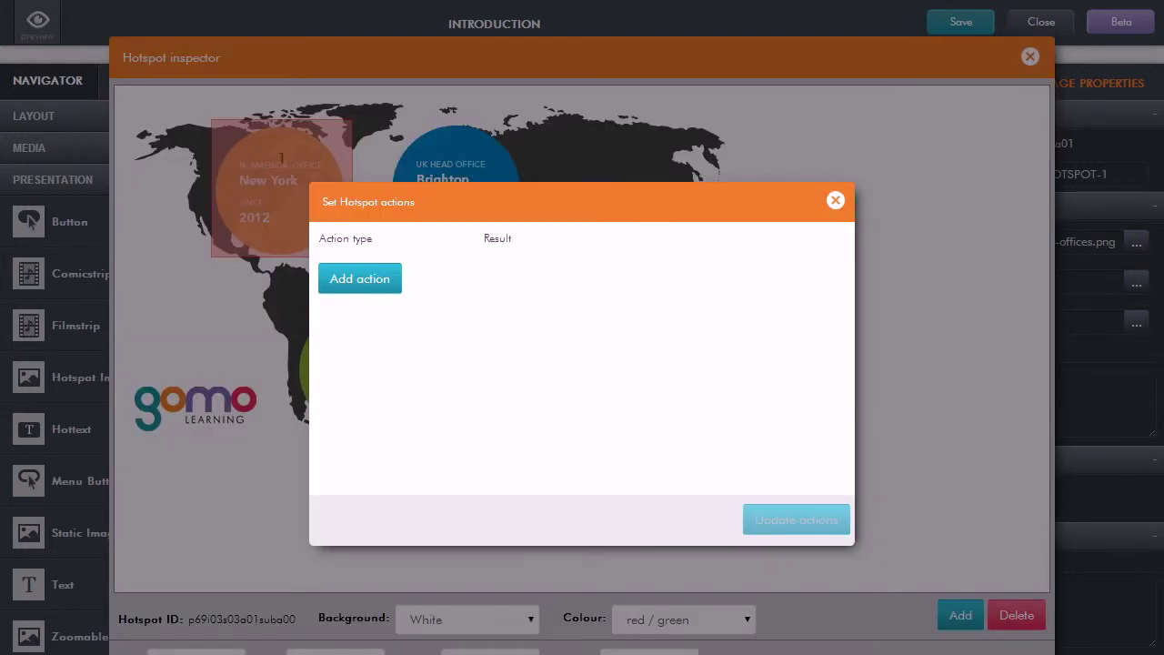
left_click(381, 282)
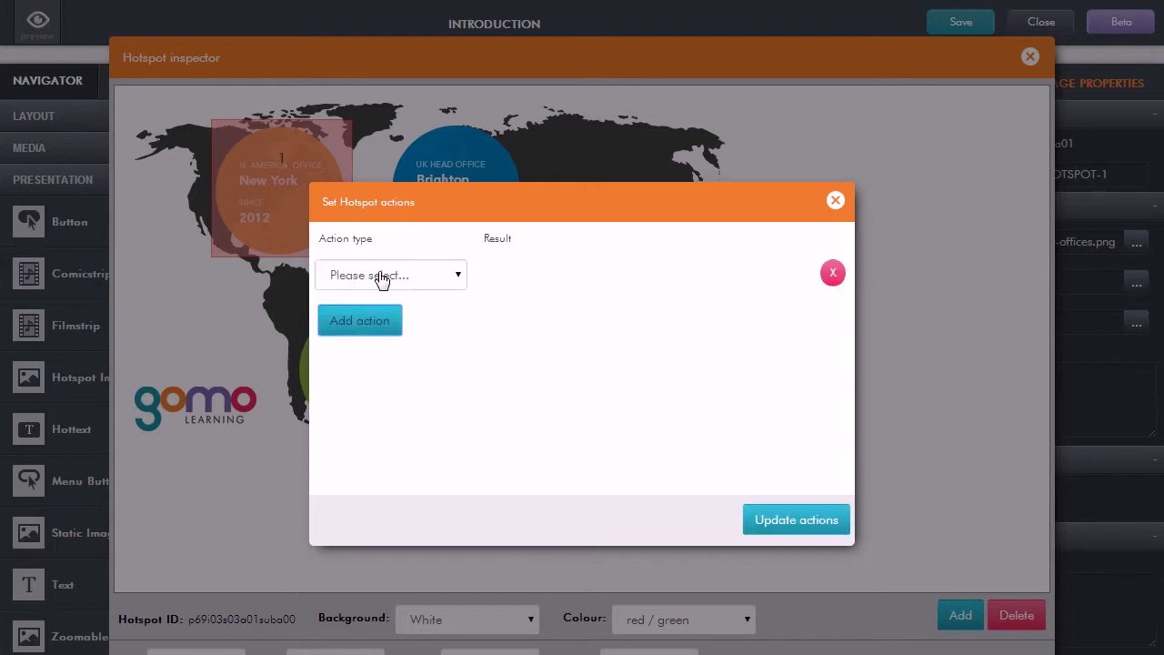
left_click(459, 276)
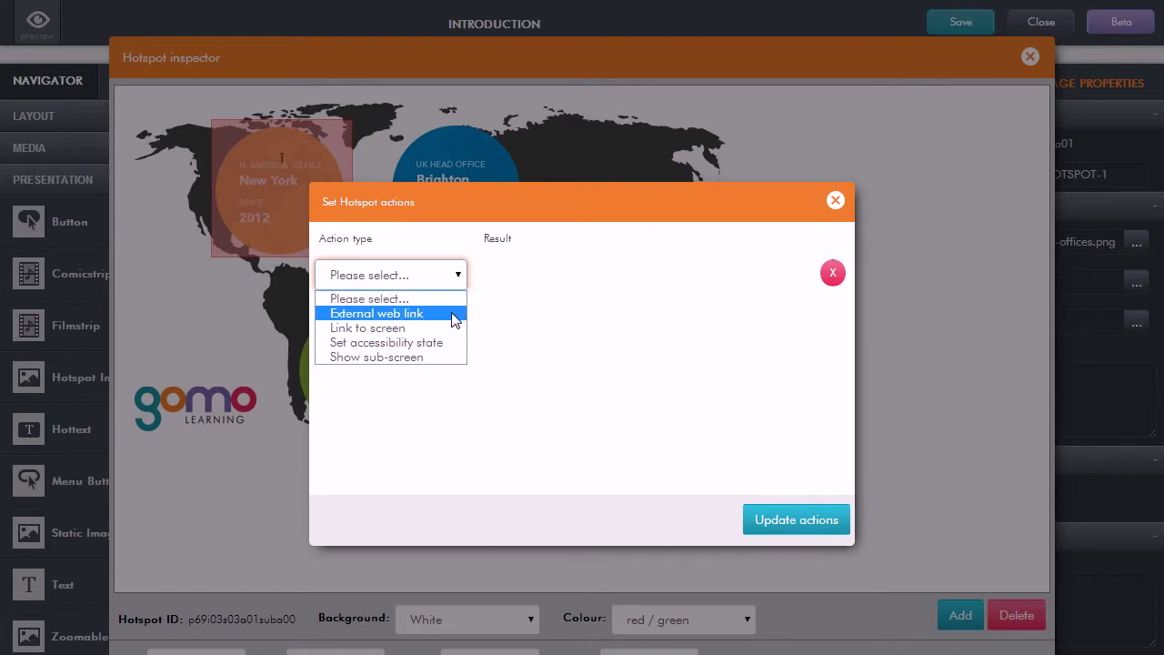
left_click(420, 358)
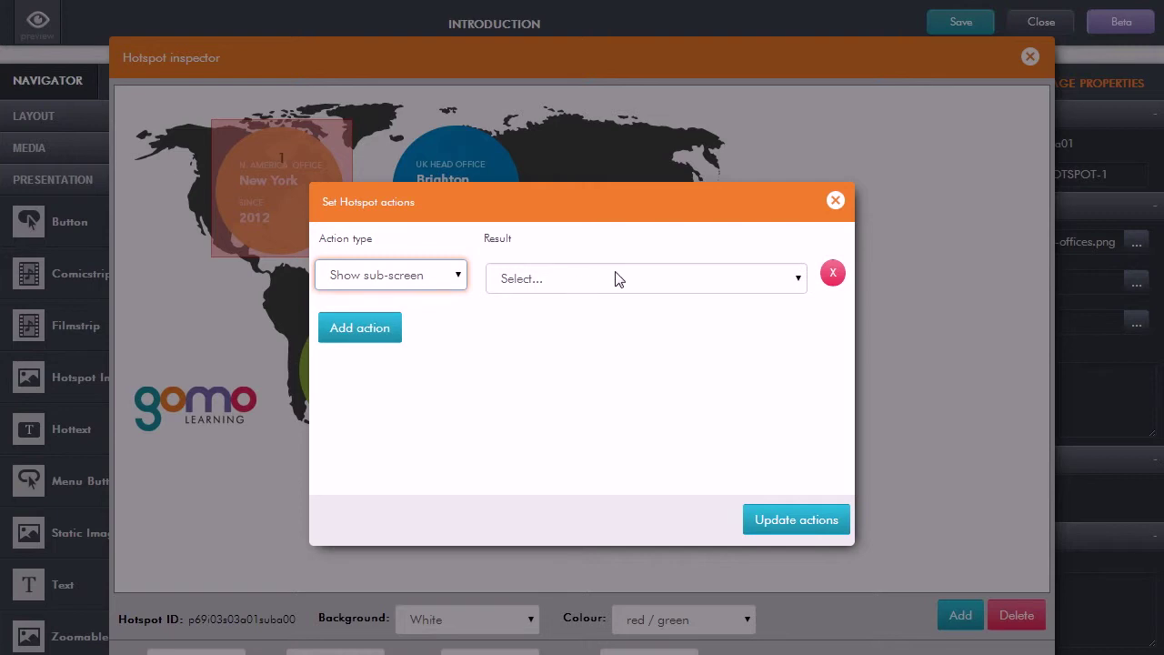
left_click(803, 284)
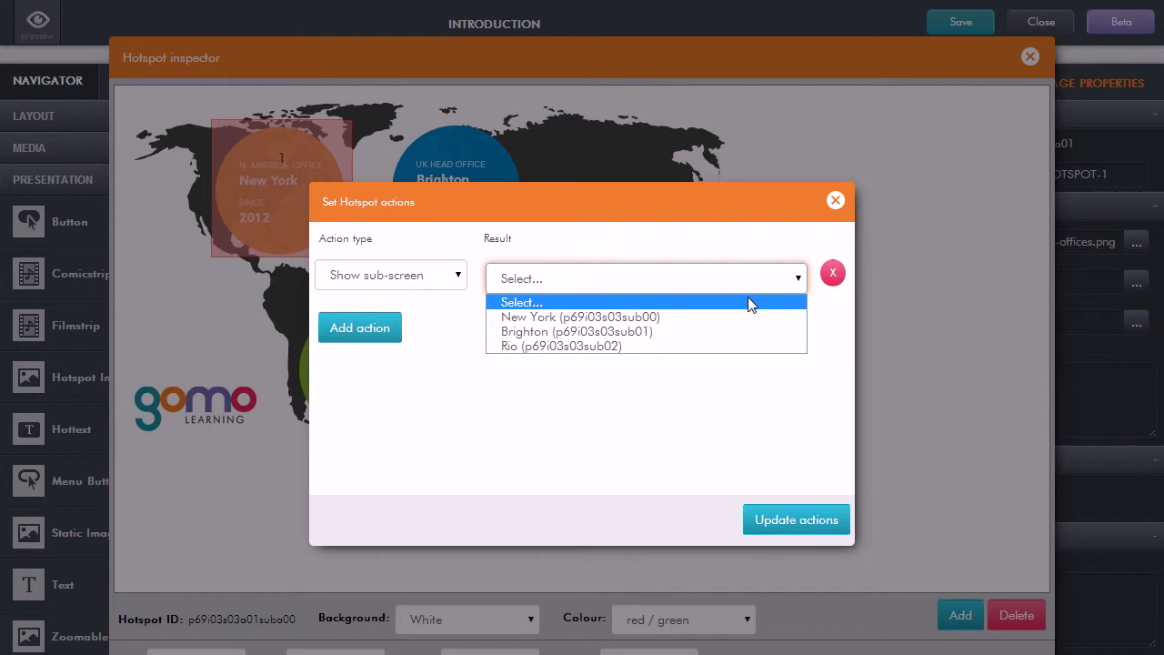
left_click(634, 317)
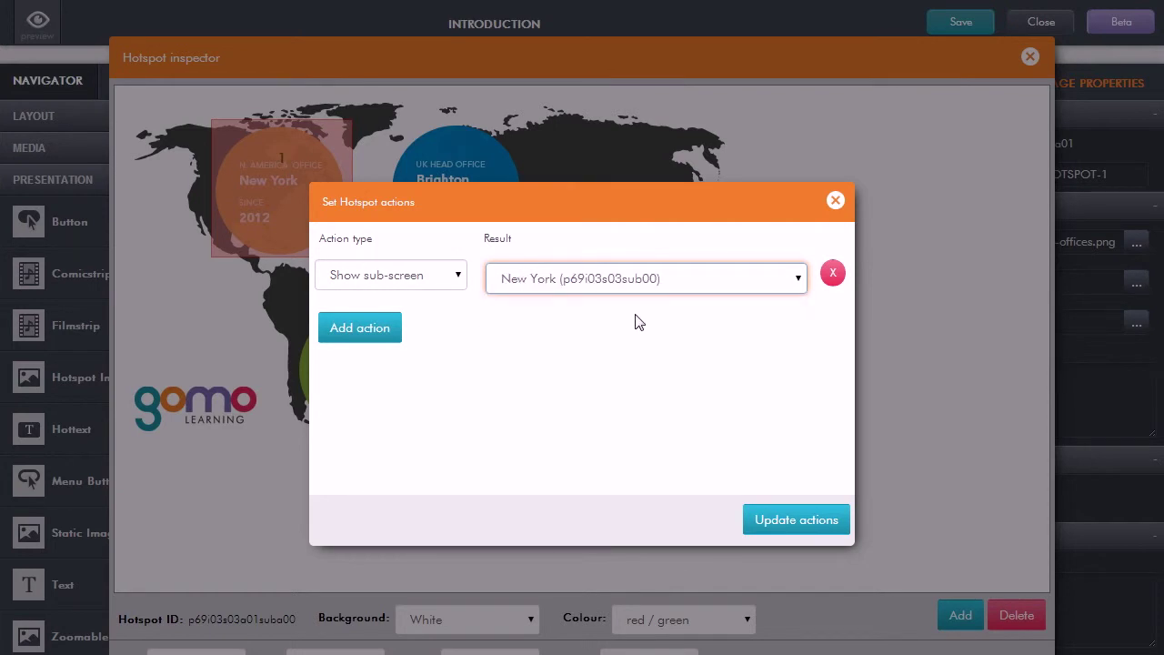
left_click(773, 526)
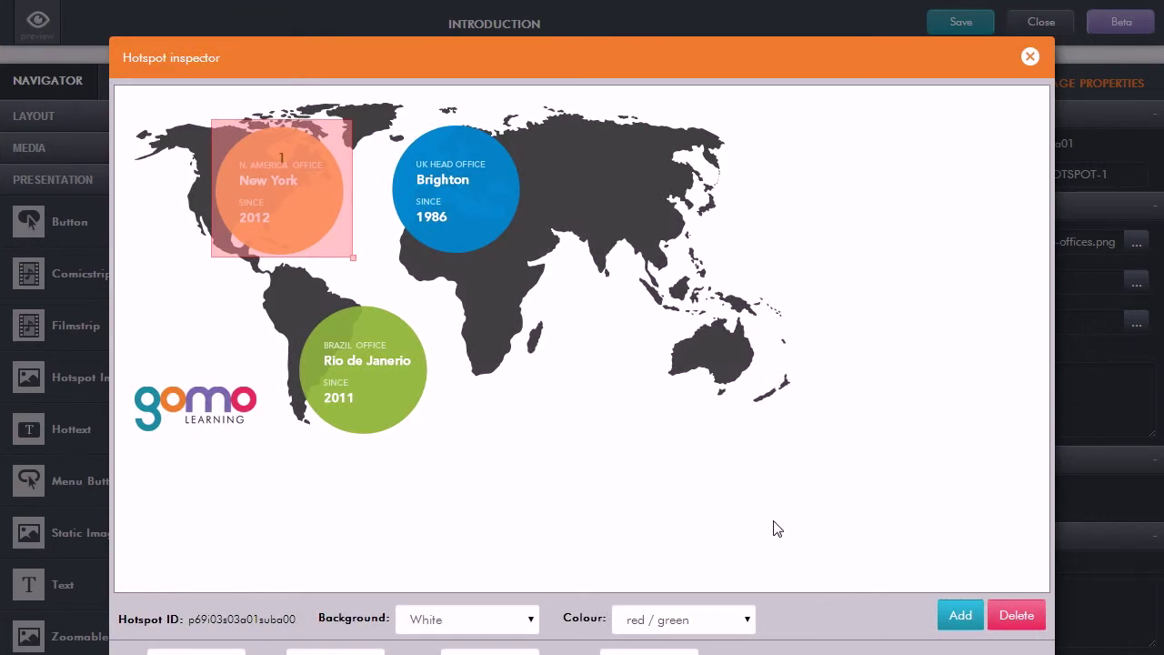
Add a second hotspot covering the blue Brighton circle, with a Show sub-screen action that opens the Brighton subscreen.
left_click(948, 611)
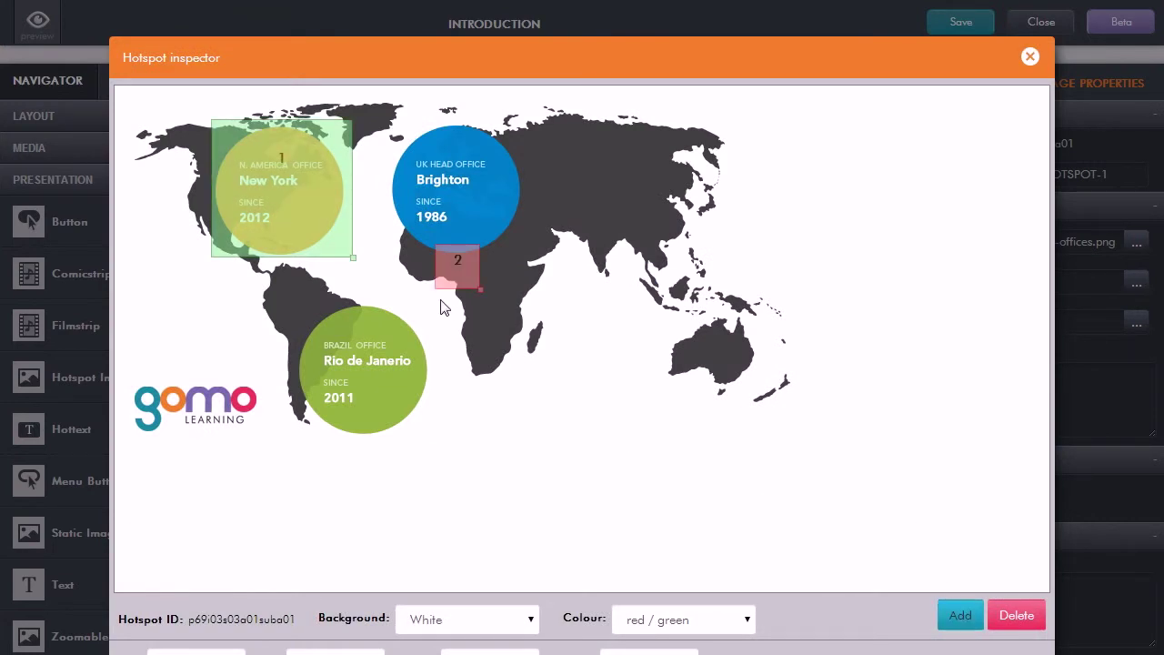
left_click_drag(450, 274, 528, 254)
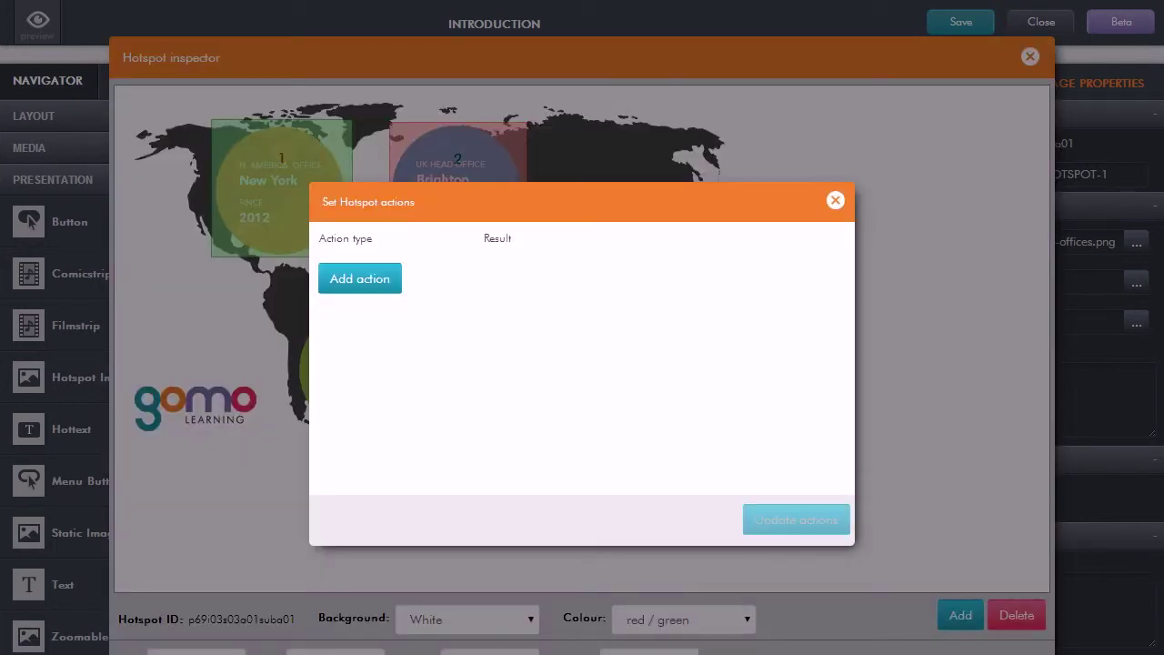
left_click(377, 282)
left_click(401, 276)
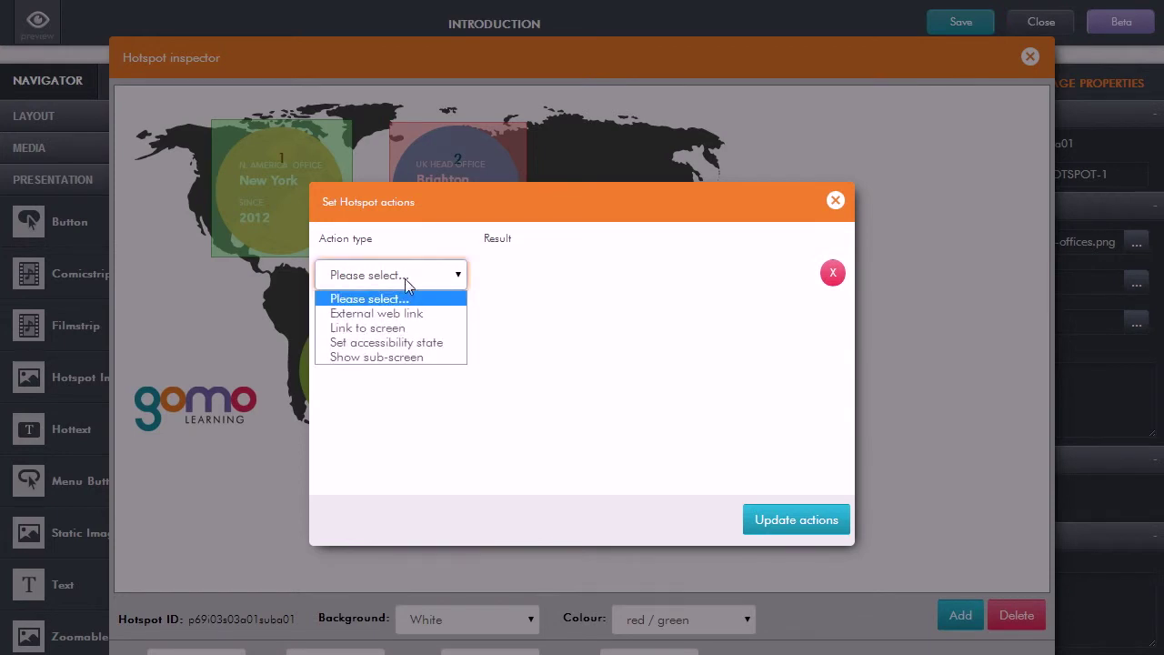
left_click(401, 357)
left_click(559, 278)
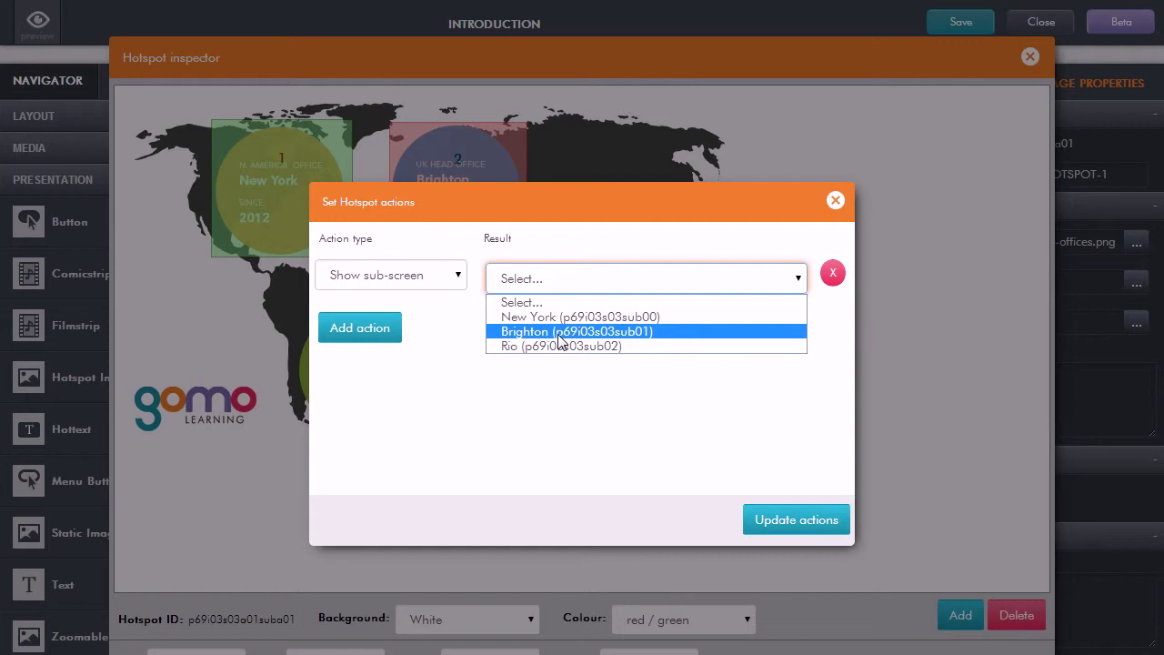
left_click(559, 333)
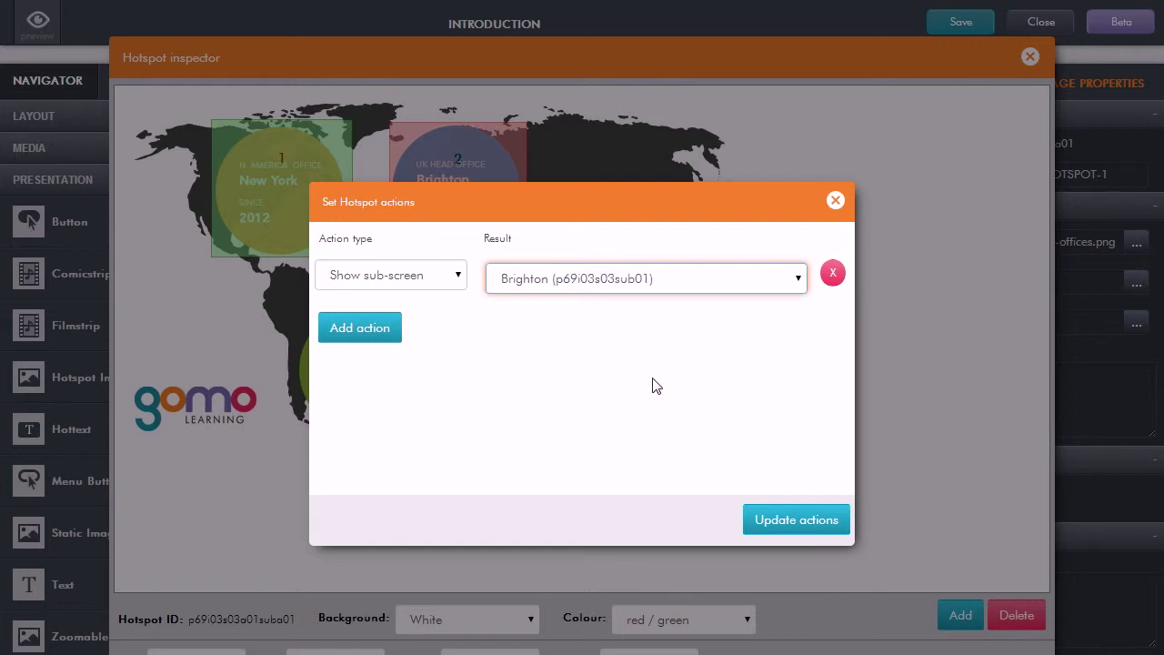
left_click(782, 526)
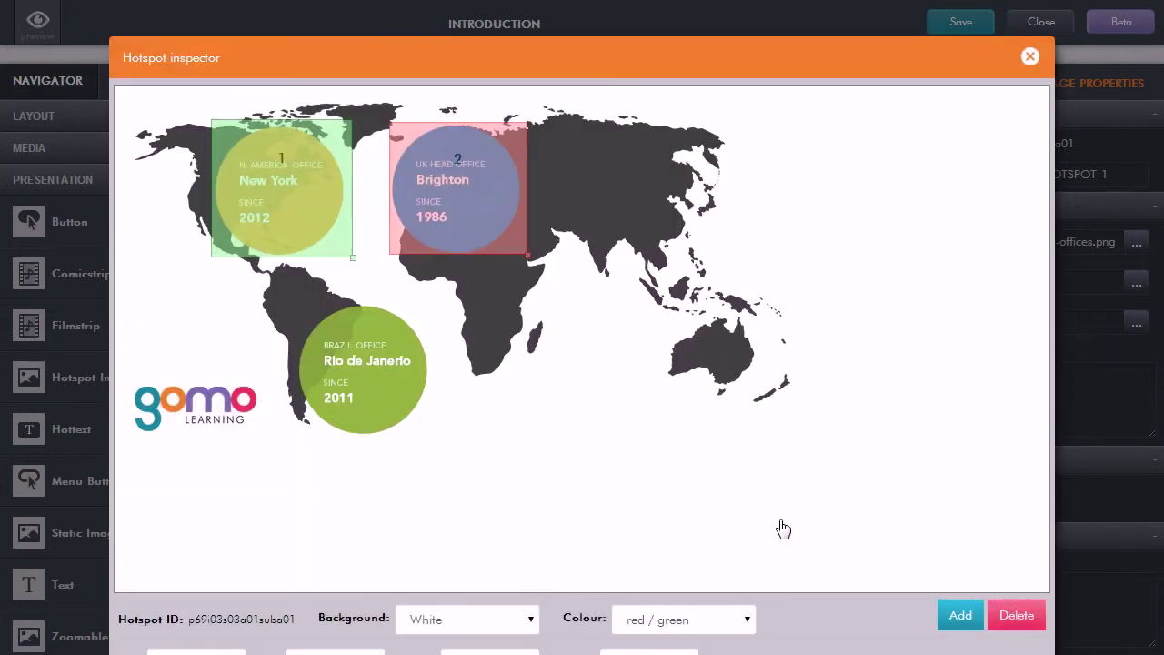
Close the Hotspot inspector and save the topic.
left_click(1028, 60)
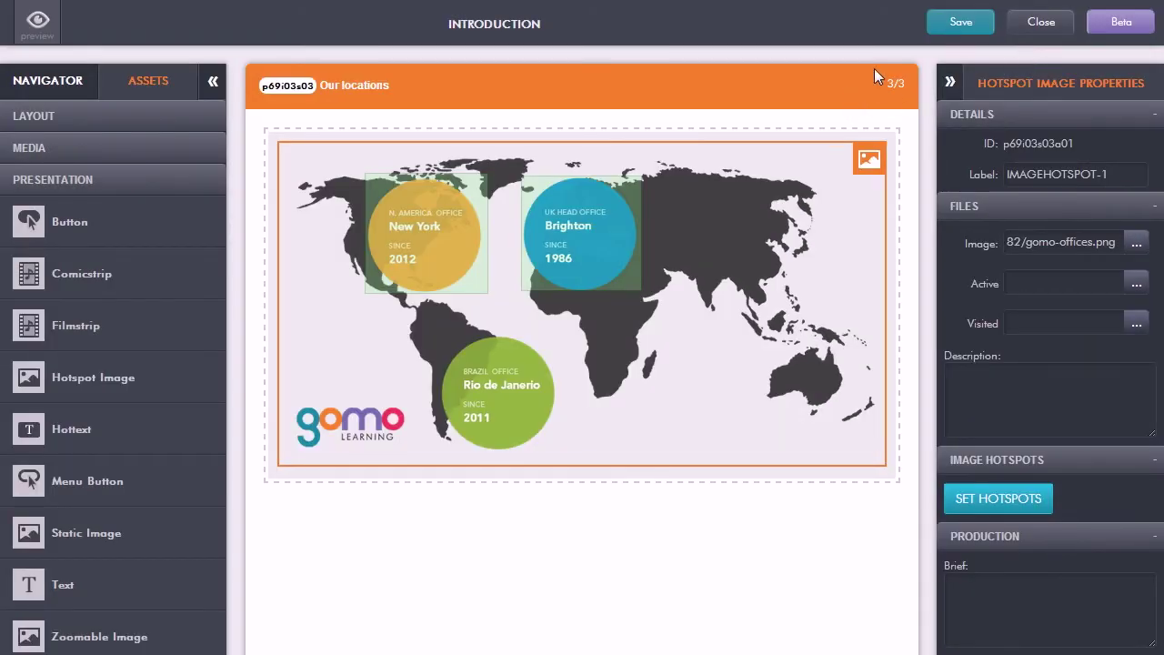
left_click(962, 22)
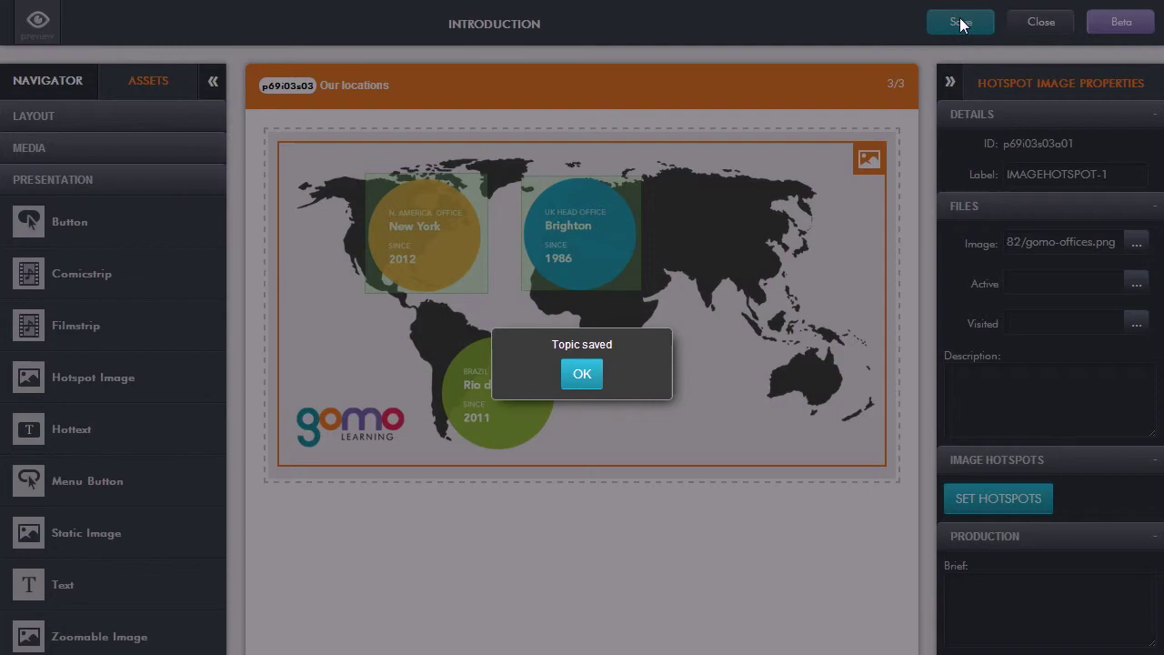
left_click(566, 371)
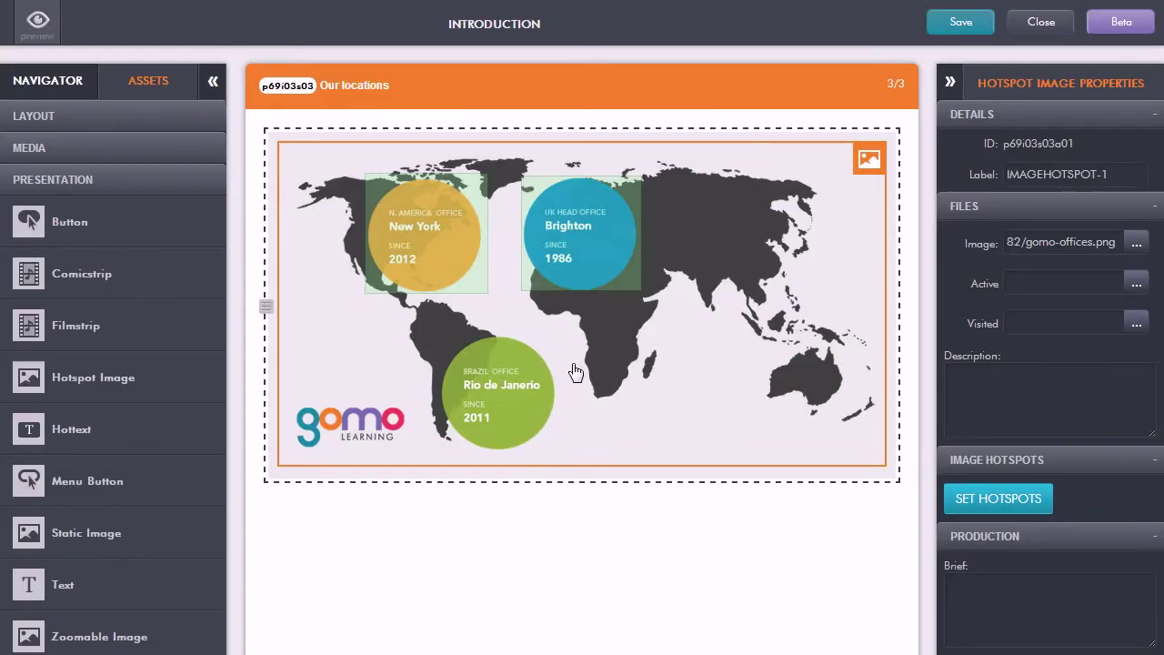
Preview the Our locations screen and test the New York and Brighton hotspots, closing each revealed subscreen.
left_click(39, 28)
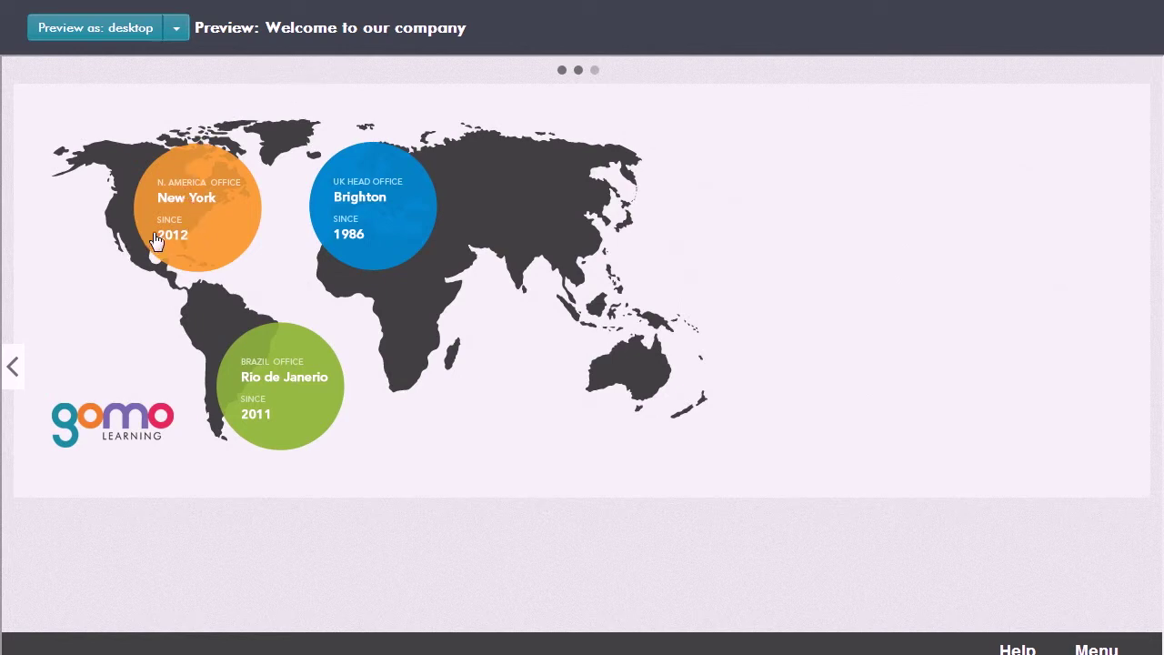
left_click(202, 206)
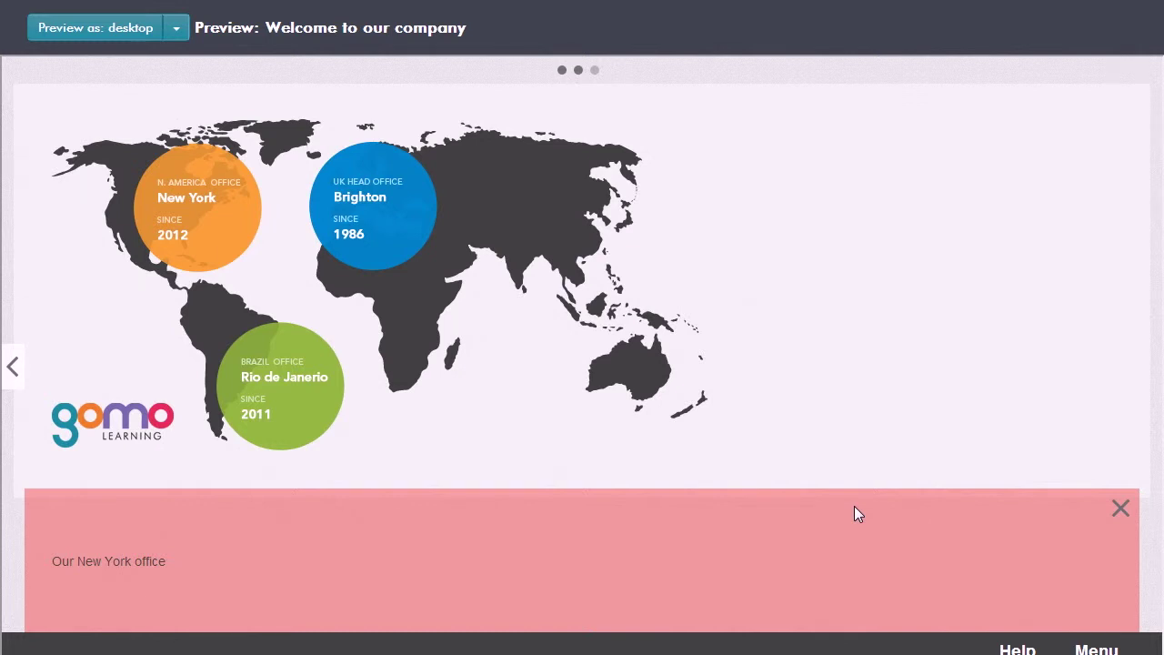
left_click(1121, 510)
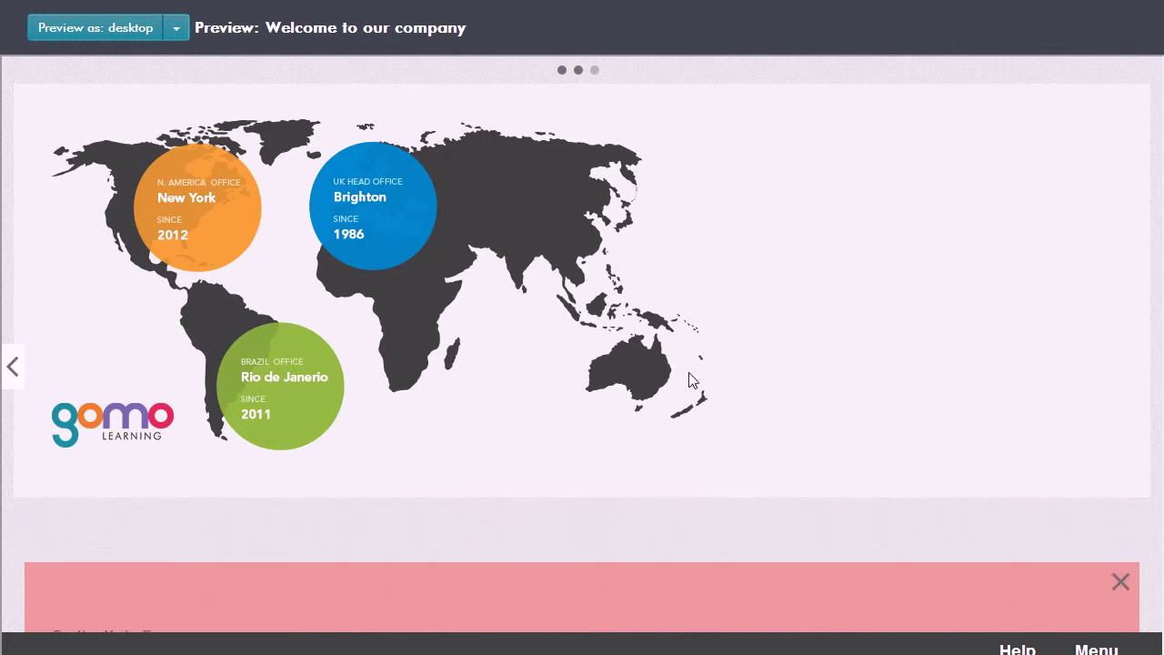
left_click(378, 220)
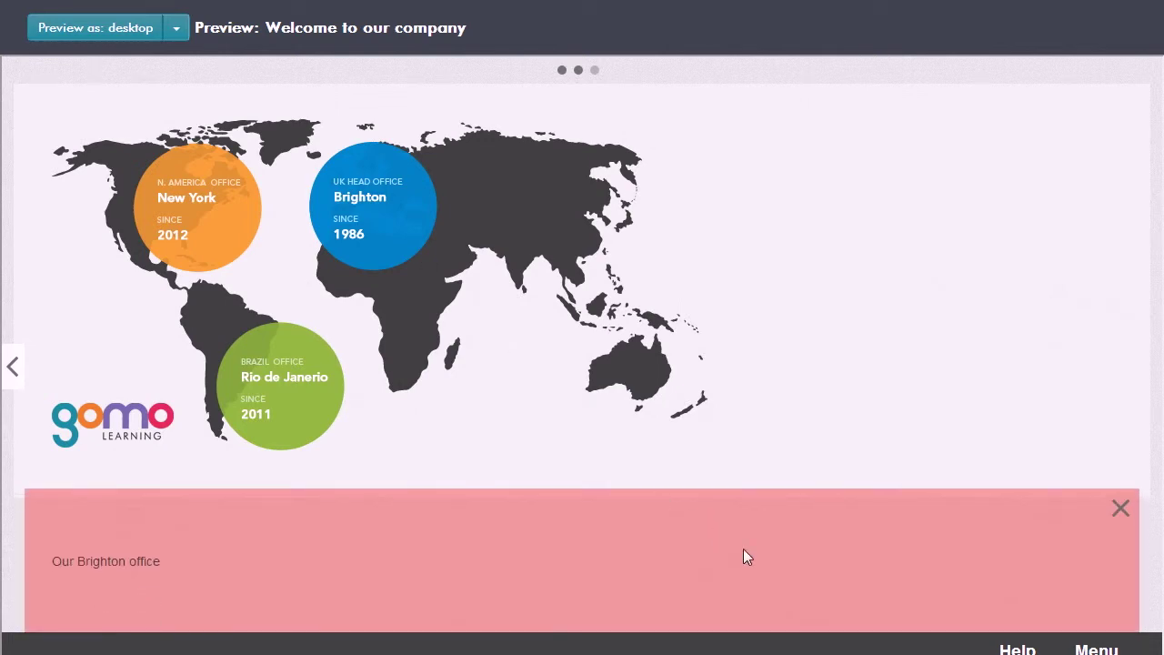
left_click(1121, 512)
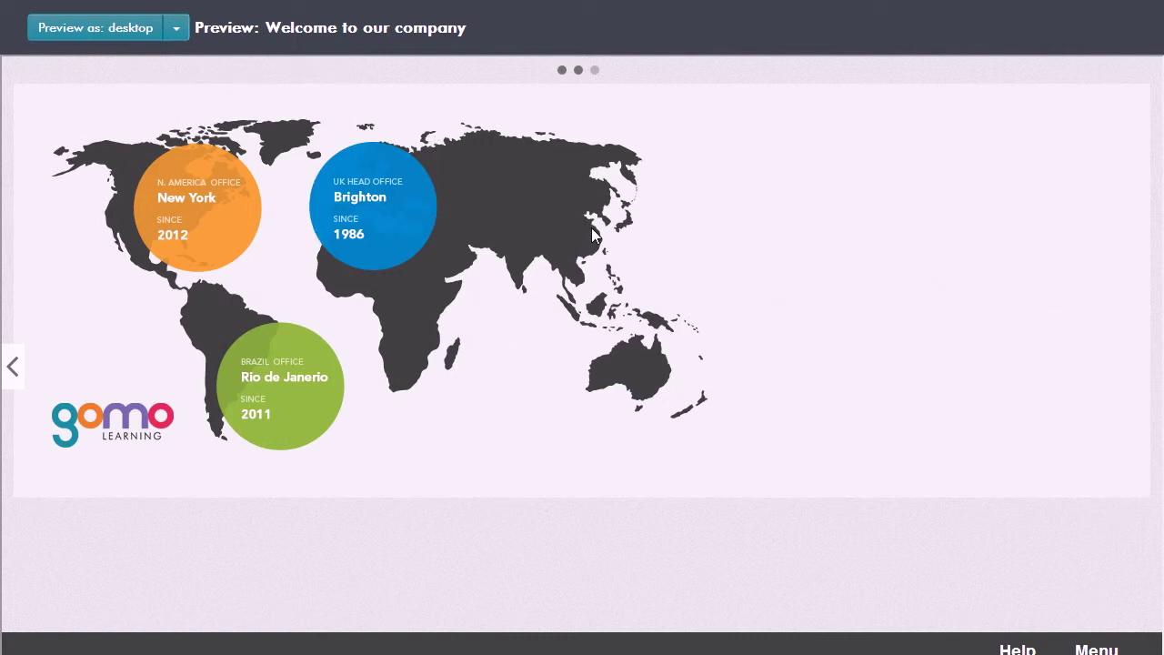
Return from the preview to the editor window of the Introduction topic.
key("alt+Tab")
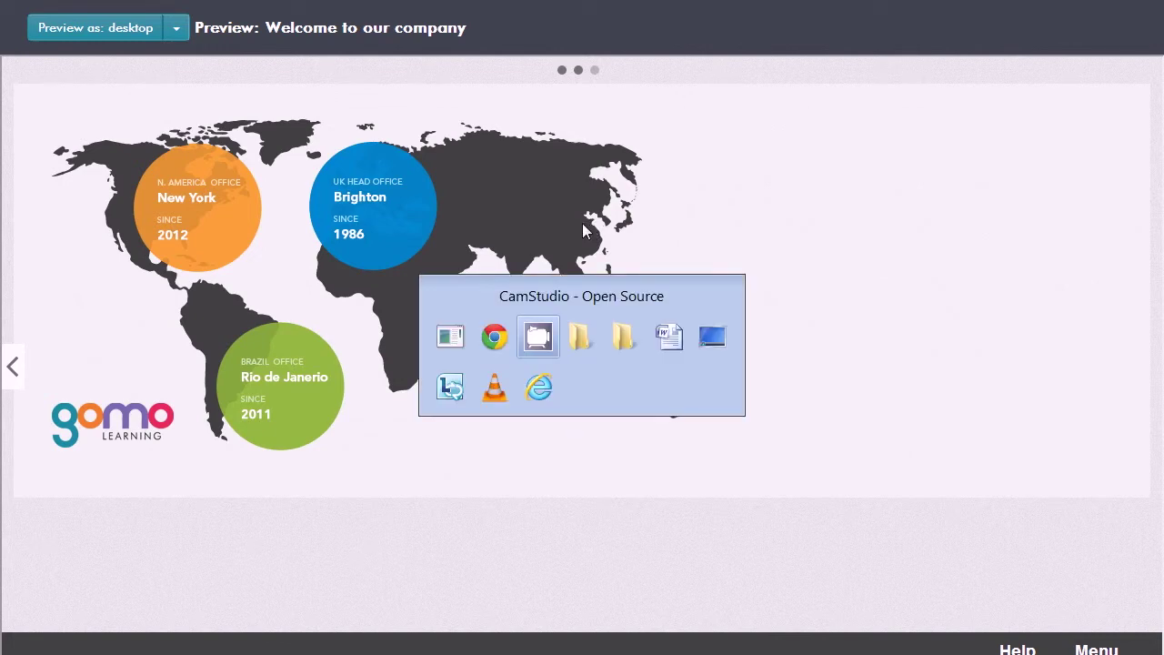
key("Tab")
key("Tab")
key("Tab")
key("Tab")
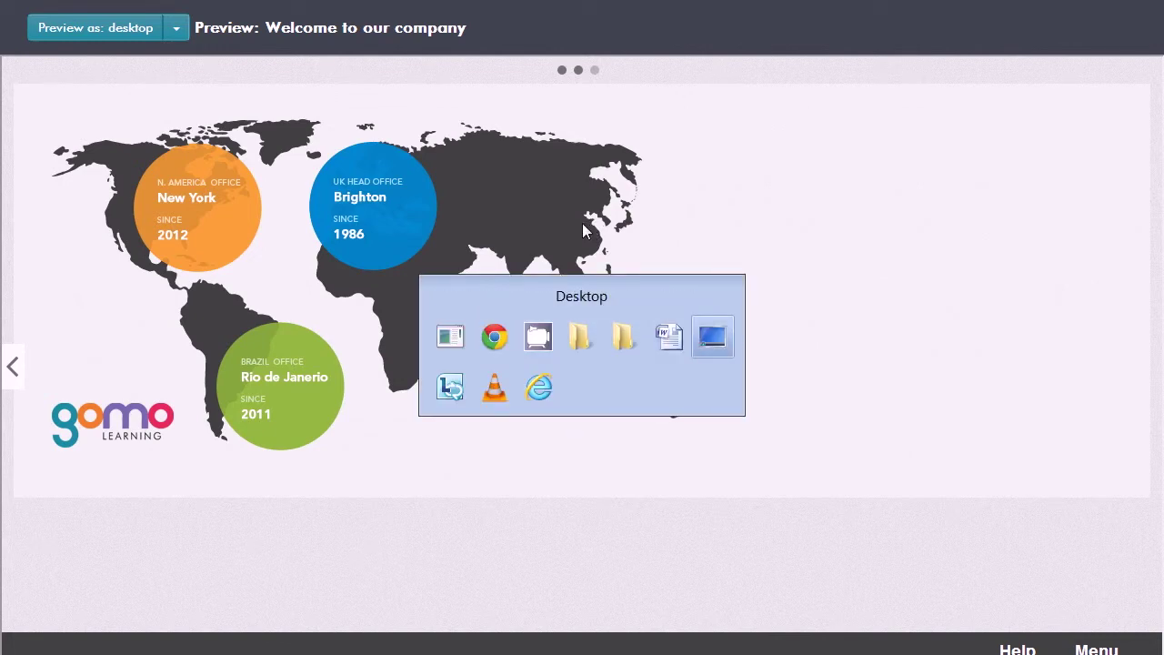
key("Tab")
key("Tab")
key("Tab")
key("Tab")
key("Tab")
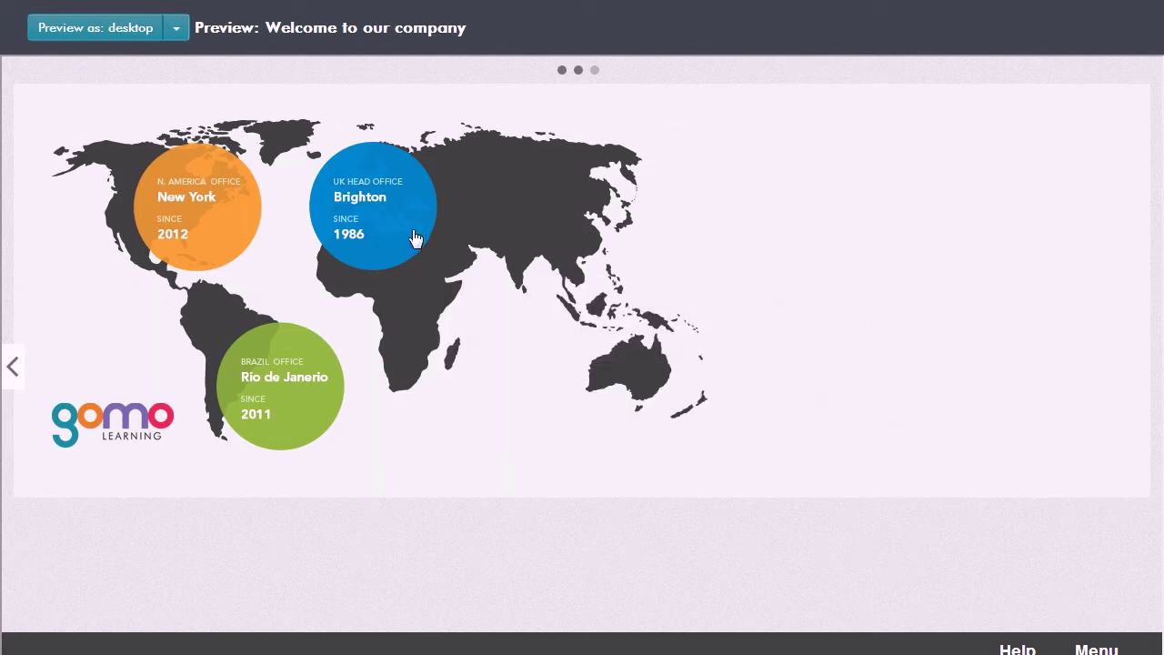
key("alt+Tab")
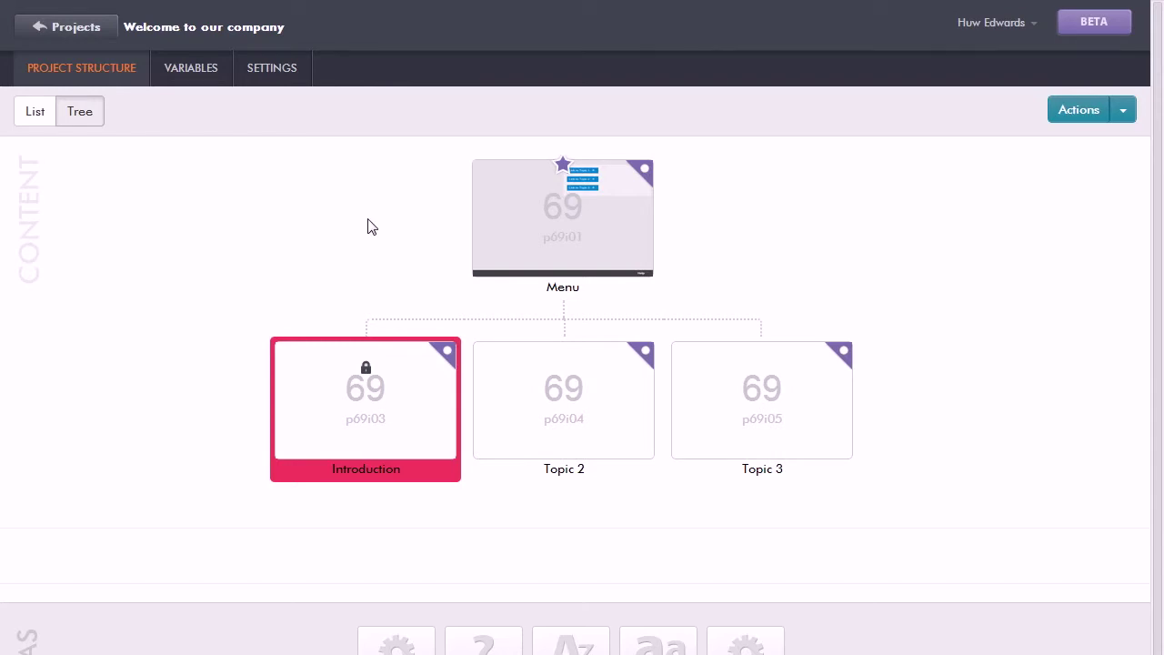
key("alt+Tab")
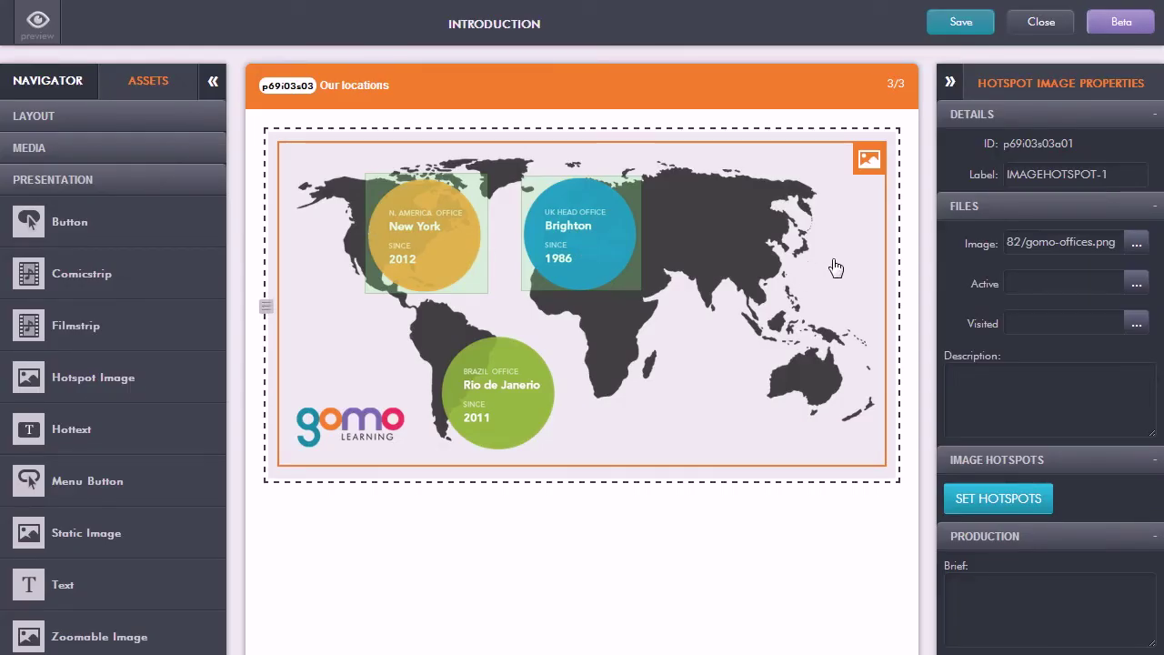
Try the Right alignment on the New York subscreen, restore Bottom, and reselect Reveal as its subscreen type.
left_click(54, 81)
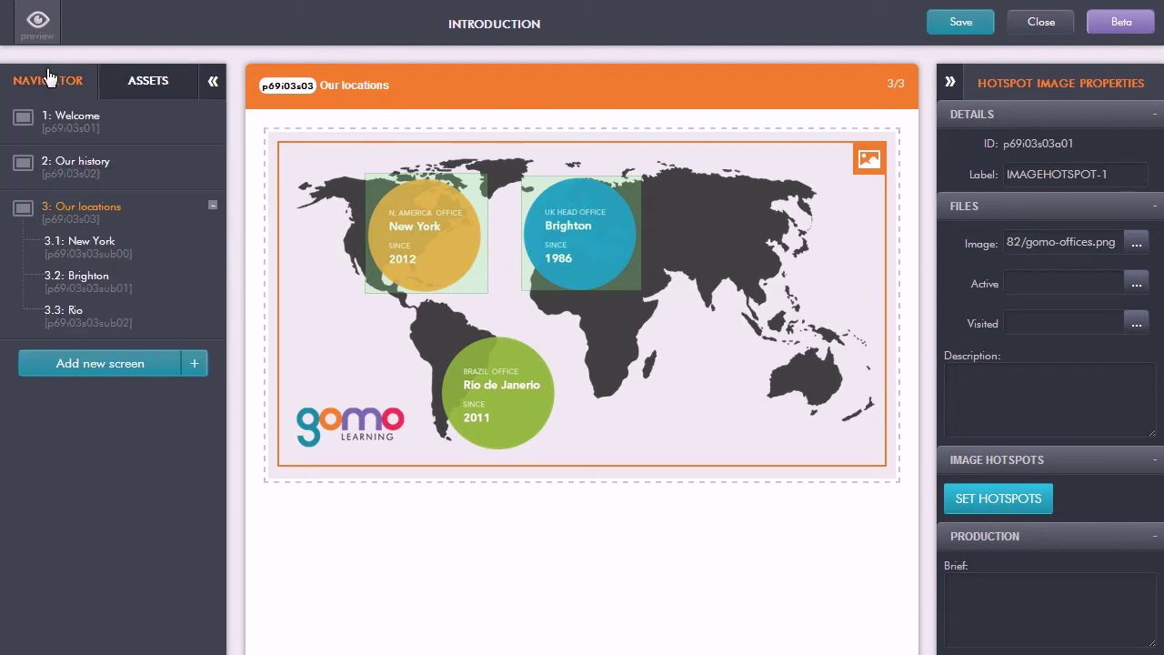
left_click(87, 243)
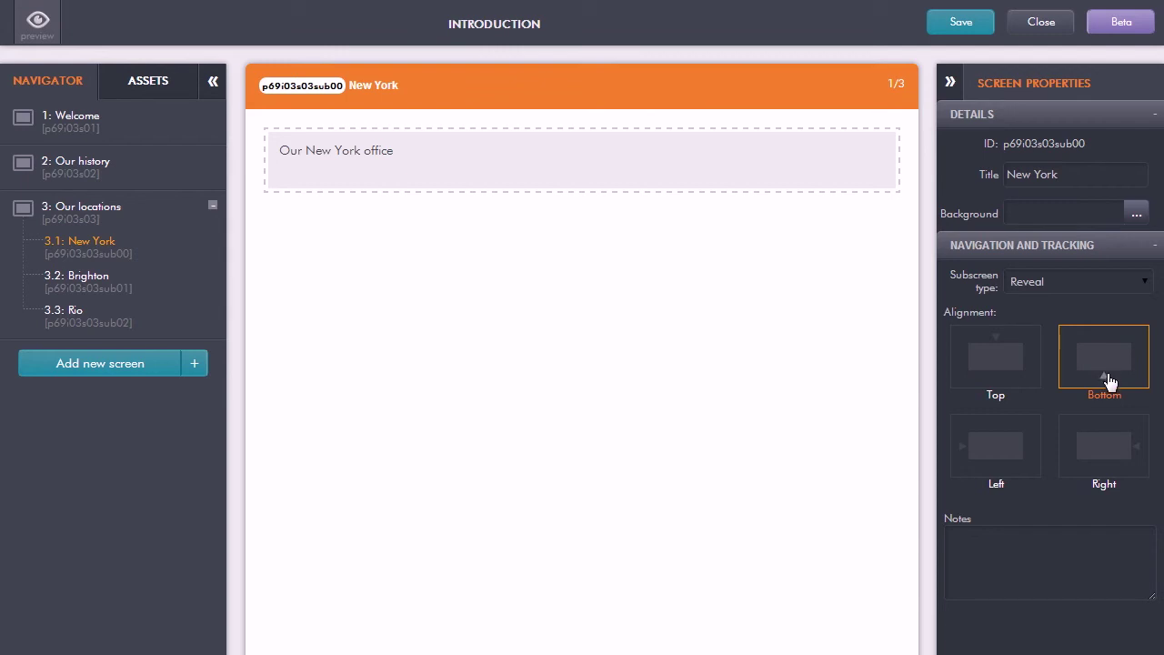
left_click(1106, 450)
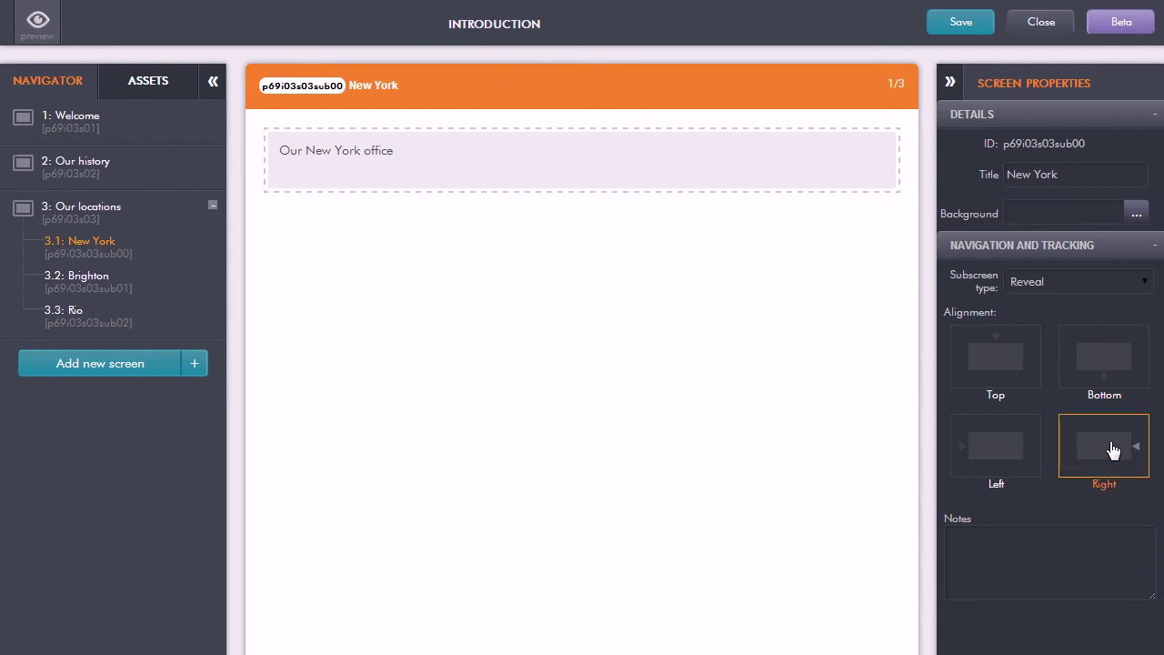
left_click(1099, 351)
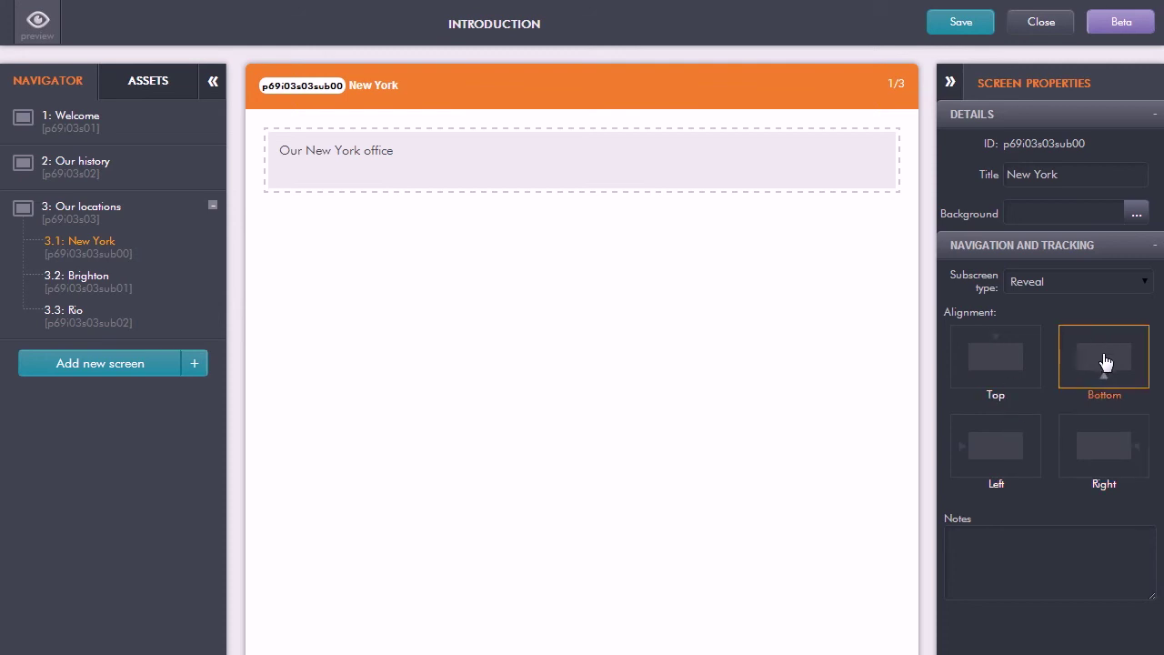
left_click(1146, 288)
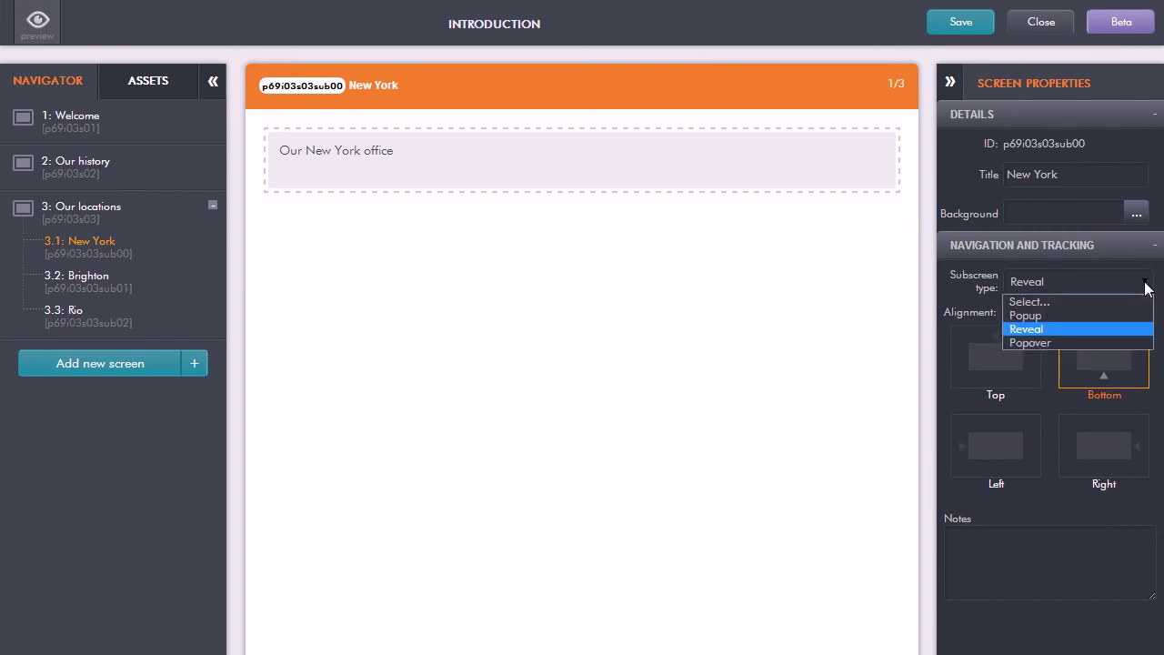
left_click(1107, 328)
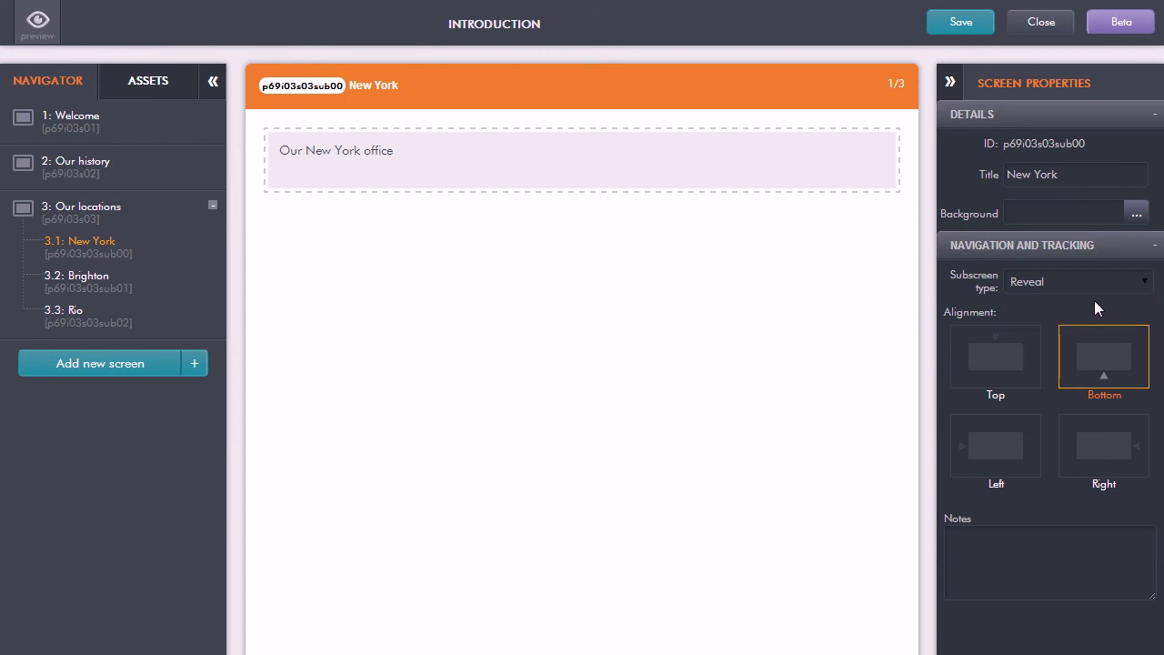